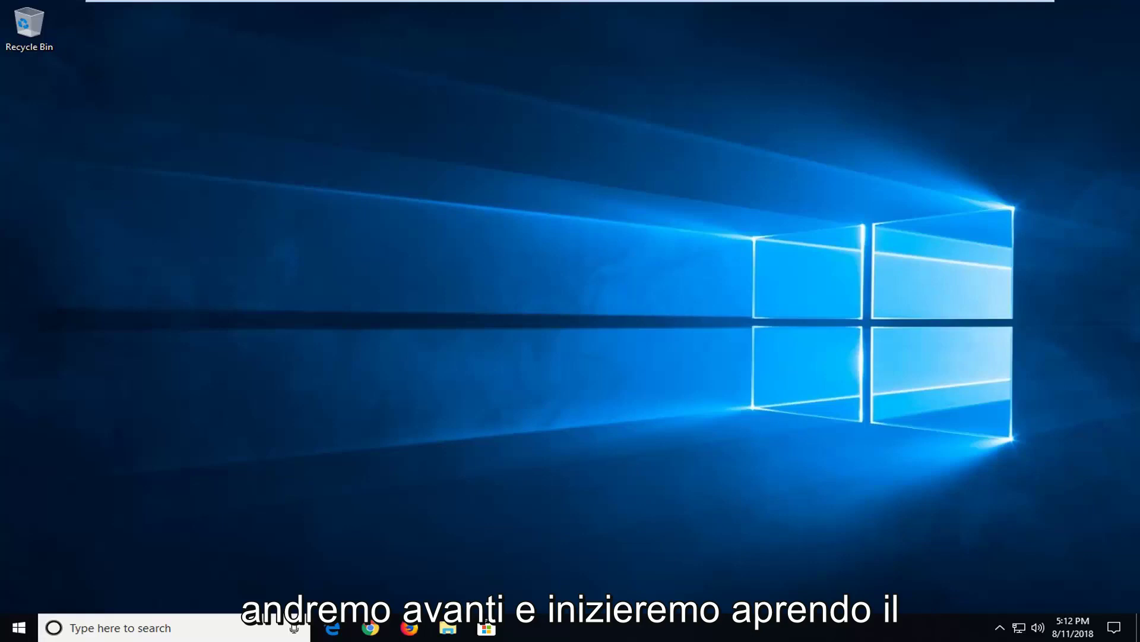
Step: Search Windows for "services", open the Services desktop app and reposition its window on the desktop
left_click(23, 631)
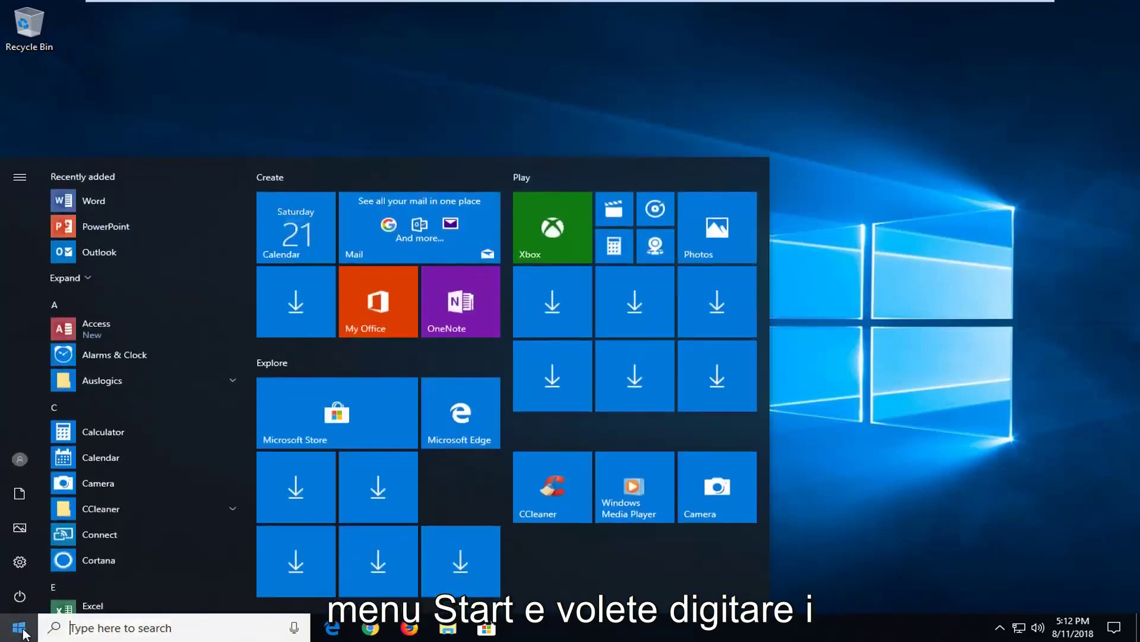
type("services")
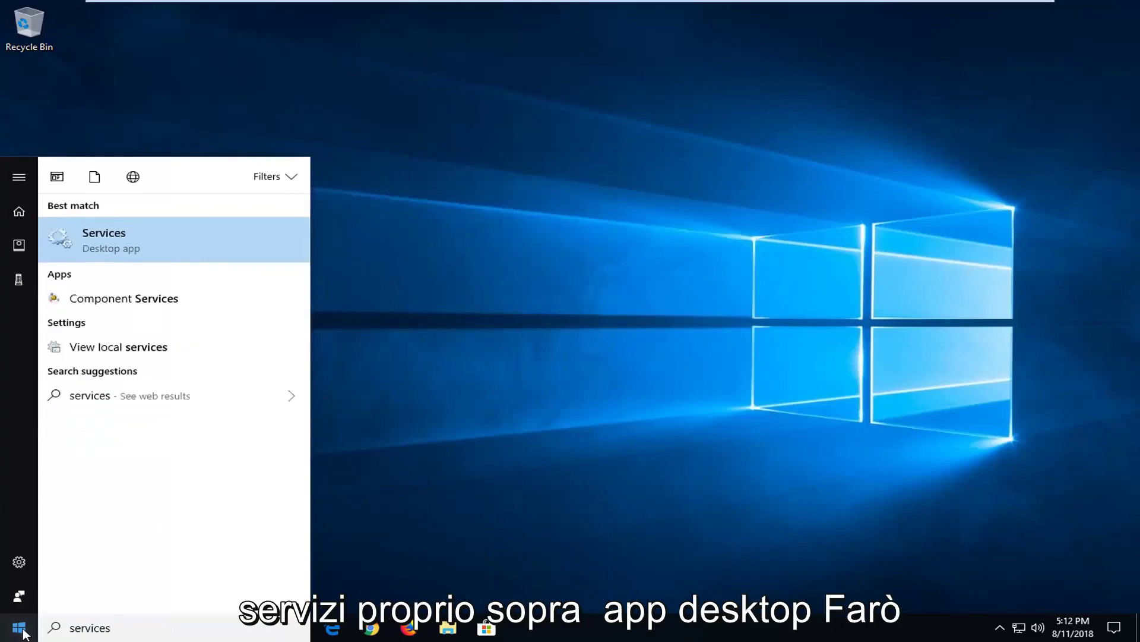
left_click(86, 247)
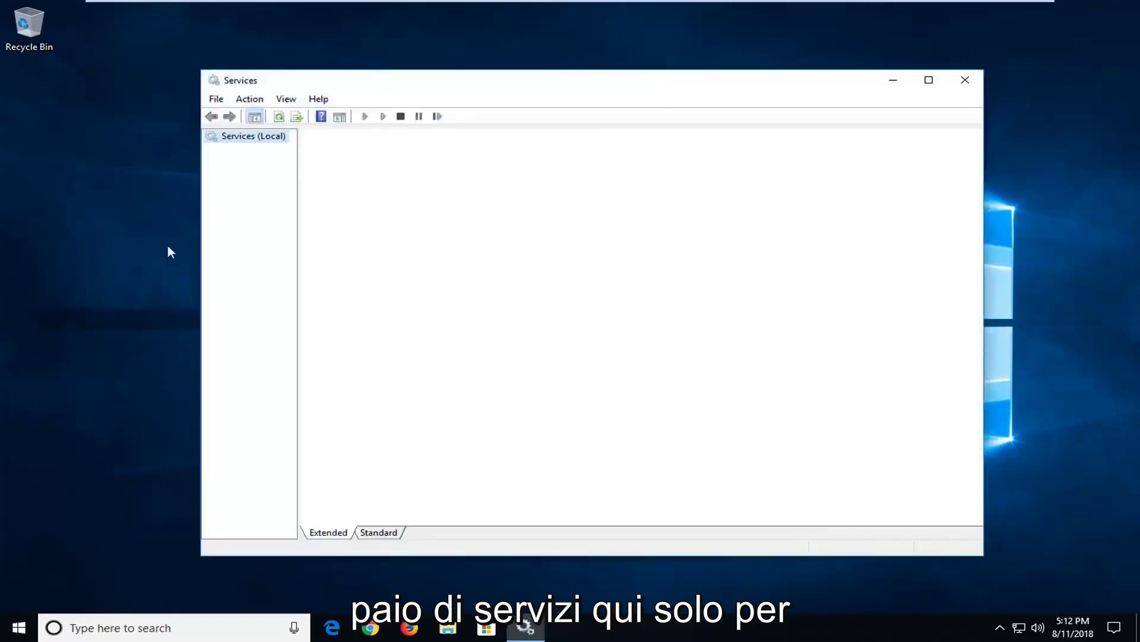
left_click_drag(431, 90, 463, 95)
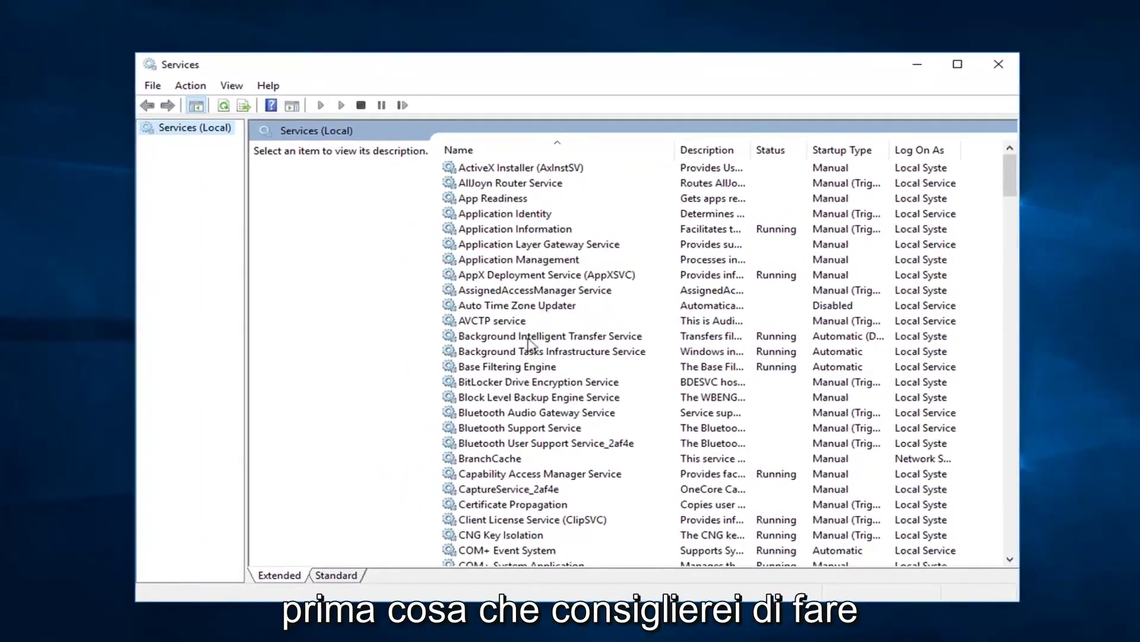
Step: Set the startup type of Cryptographic Services to Automatic in its properties and confirm the dialog
left_click(502, 504)
scroll(502, 504, "down", 2)
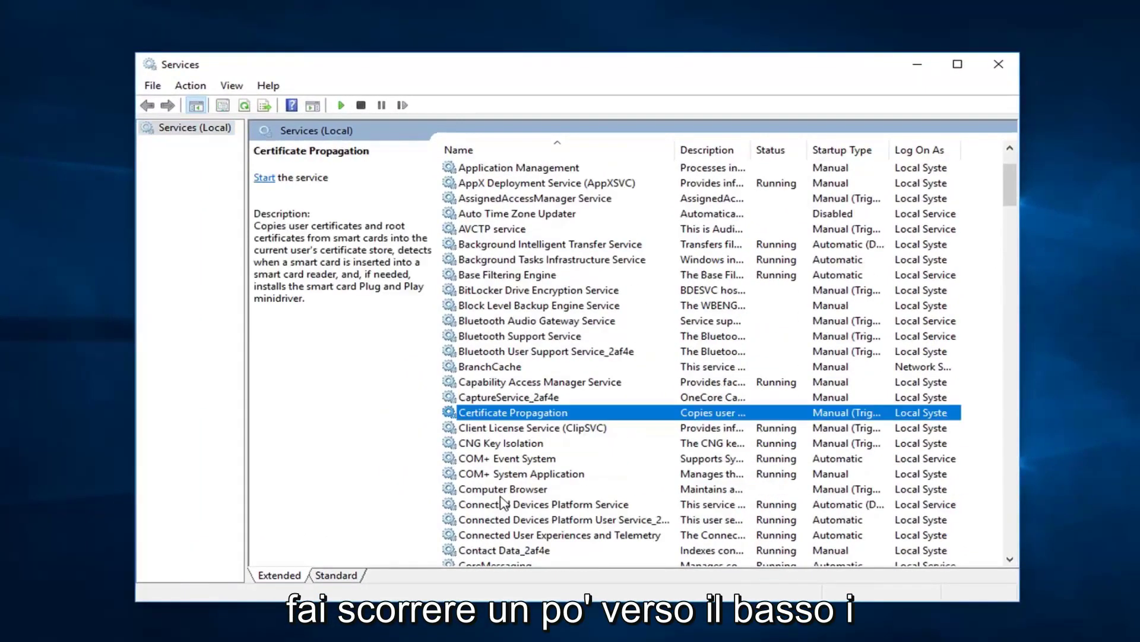
scroll(493, 508, "down", 2)
left_click(492, 506)
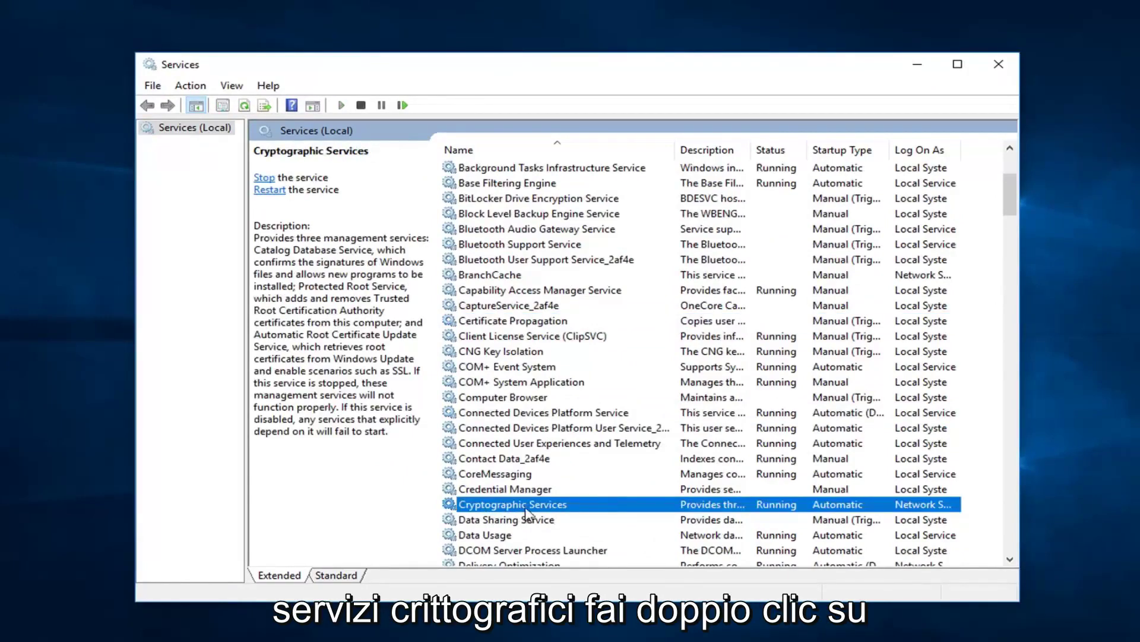
double_click(672, 505)
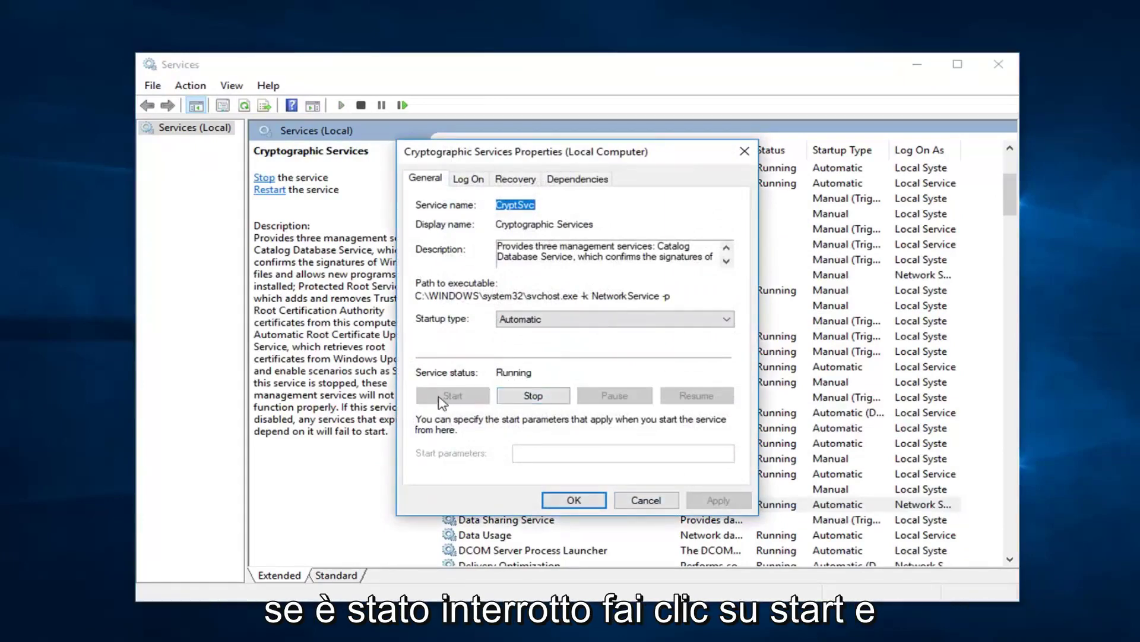
left_click(525, 321)
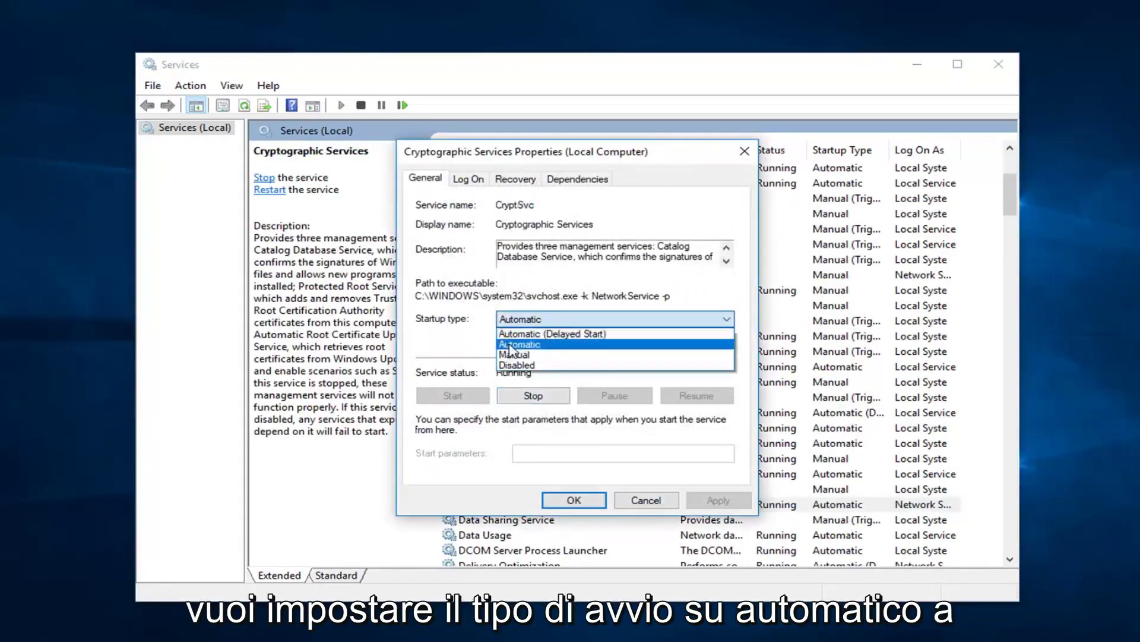
left_click(520, 345)
left_click(562, 496)
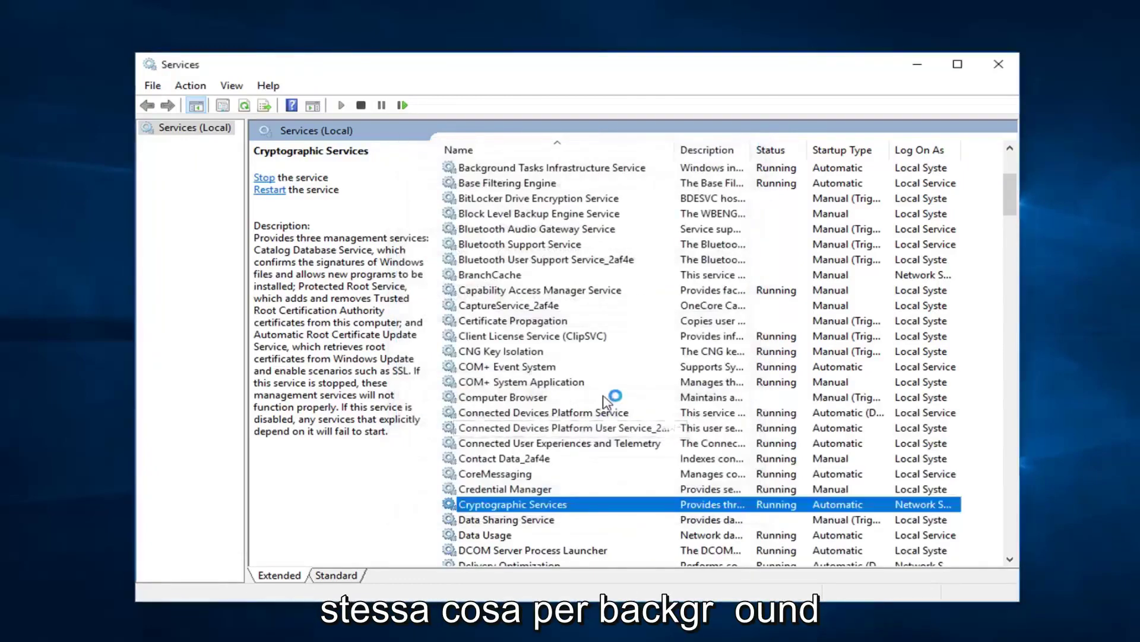
Step: Check the startup type and its available options in the Background Intelligent Transfer Service's properties
scroll(603, 416, "up", 3)
left_click(493, 289)
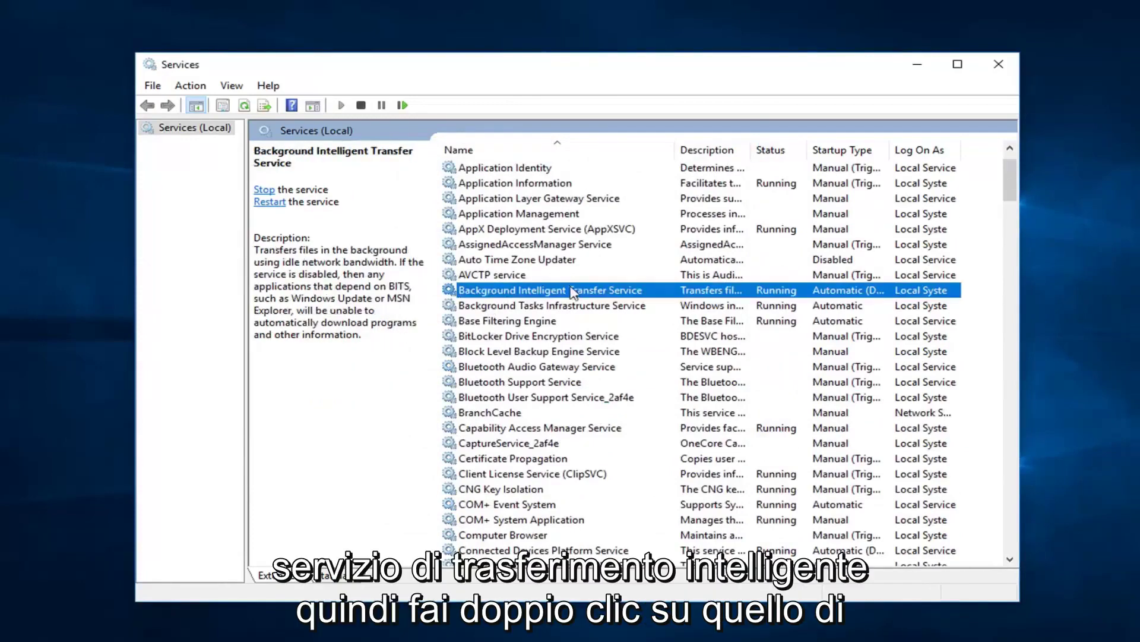
double_click(562, 295)
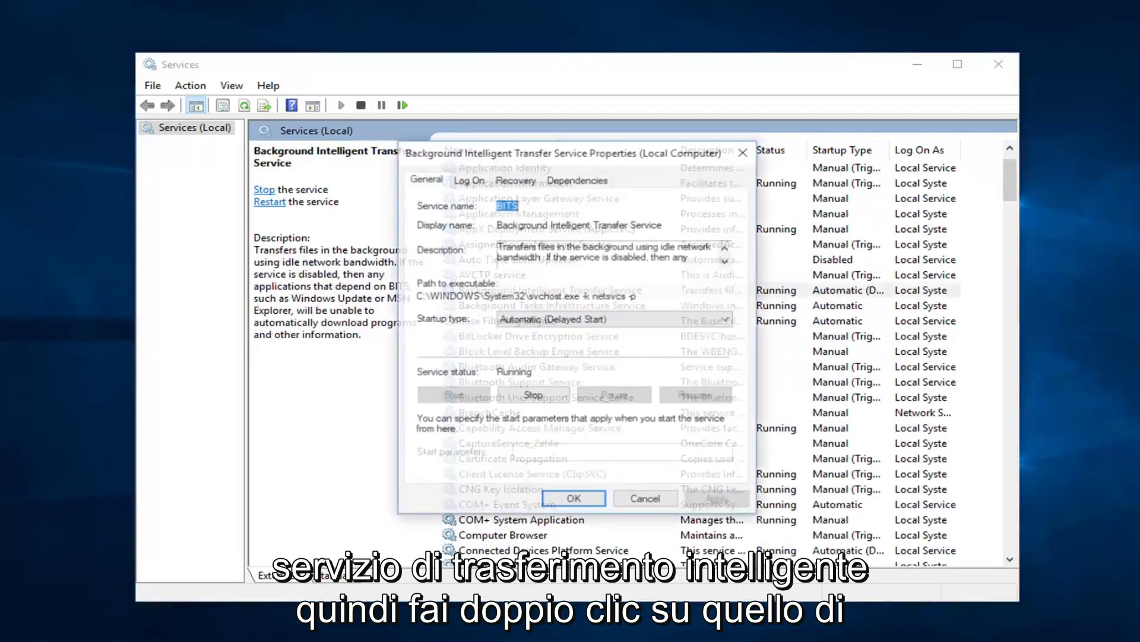
left_click(518, 320)
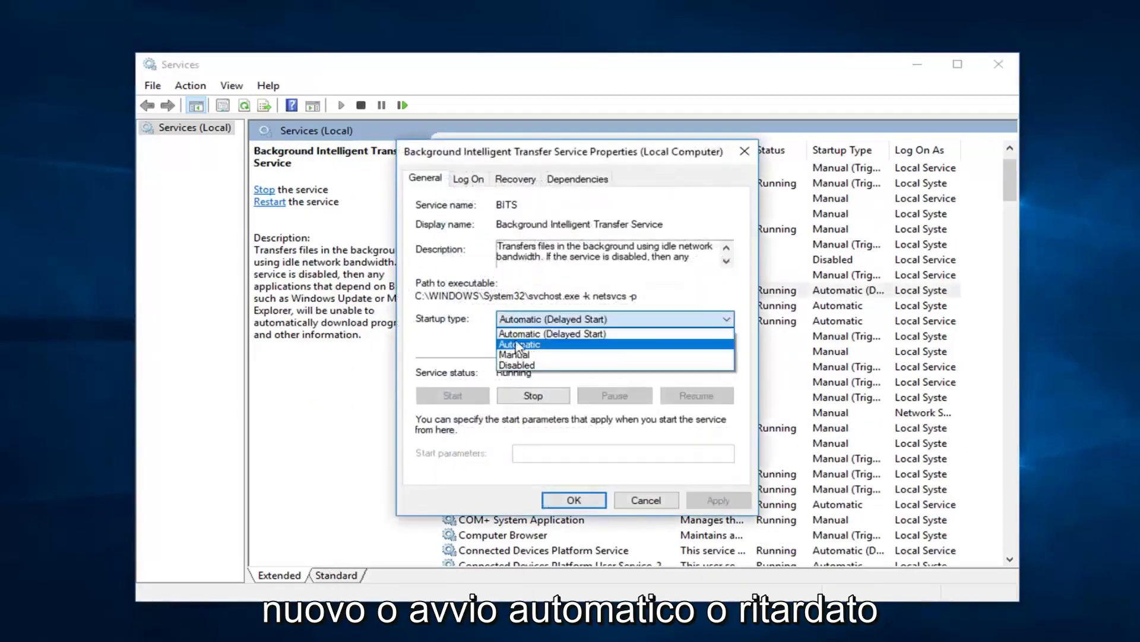
left_click(453, 328)
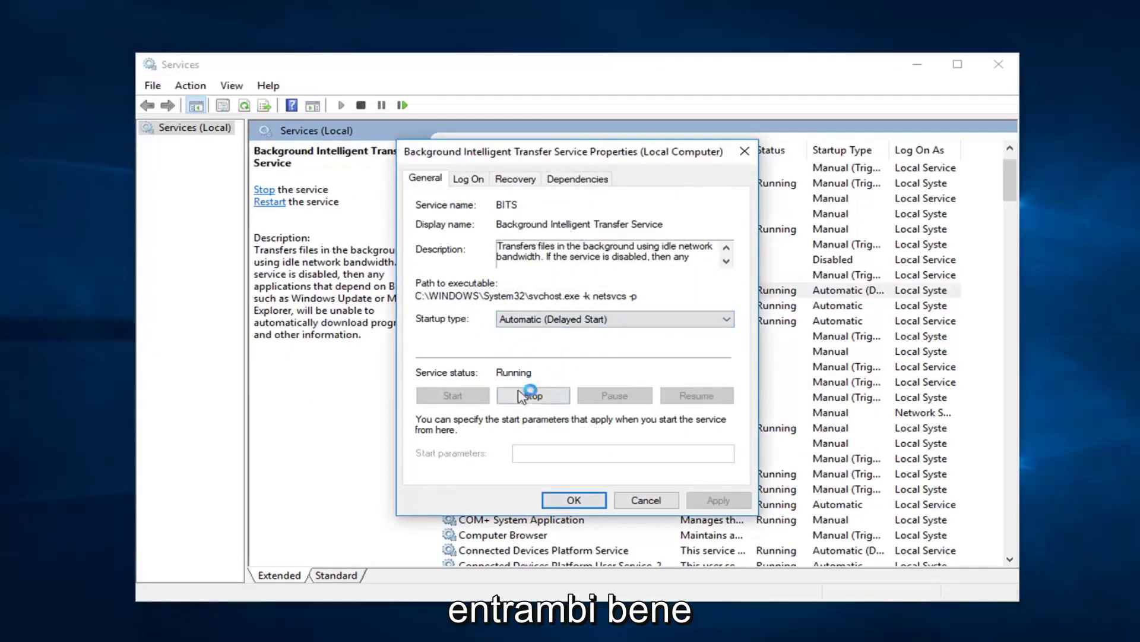
left_click(651, 499)
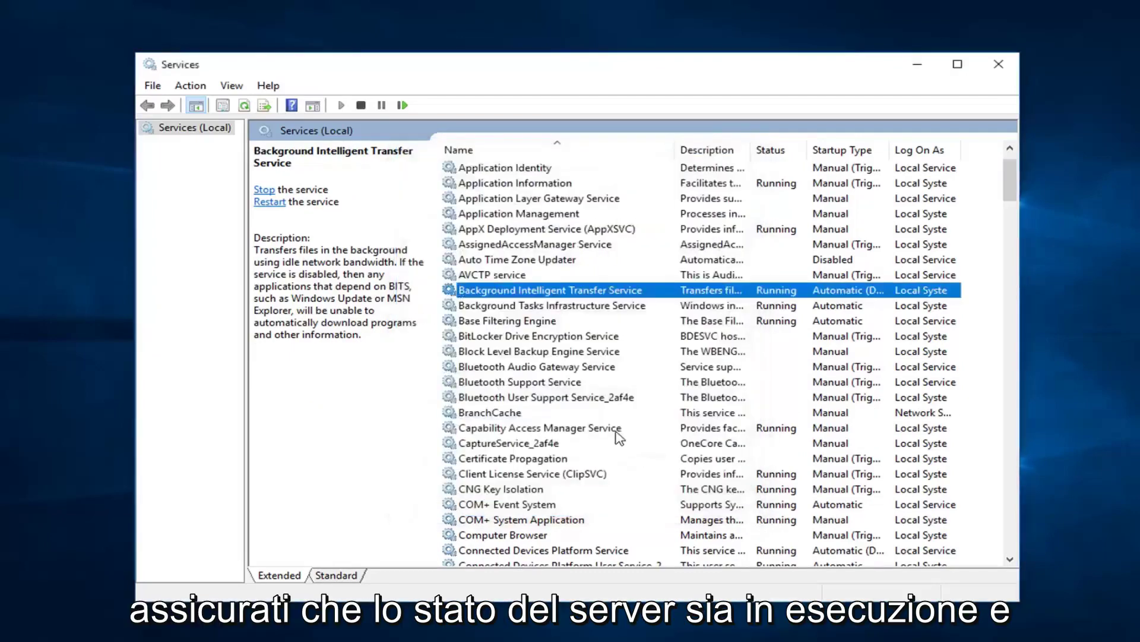
Step: Set the startup type of the Windows Update service to Automatic, apply it and close its properties
scroll(606, 428, "down", 4)
scroll(606, 428, "down", 20)
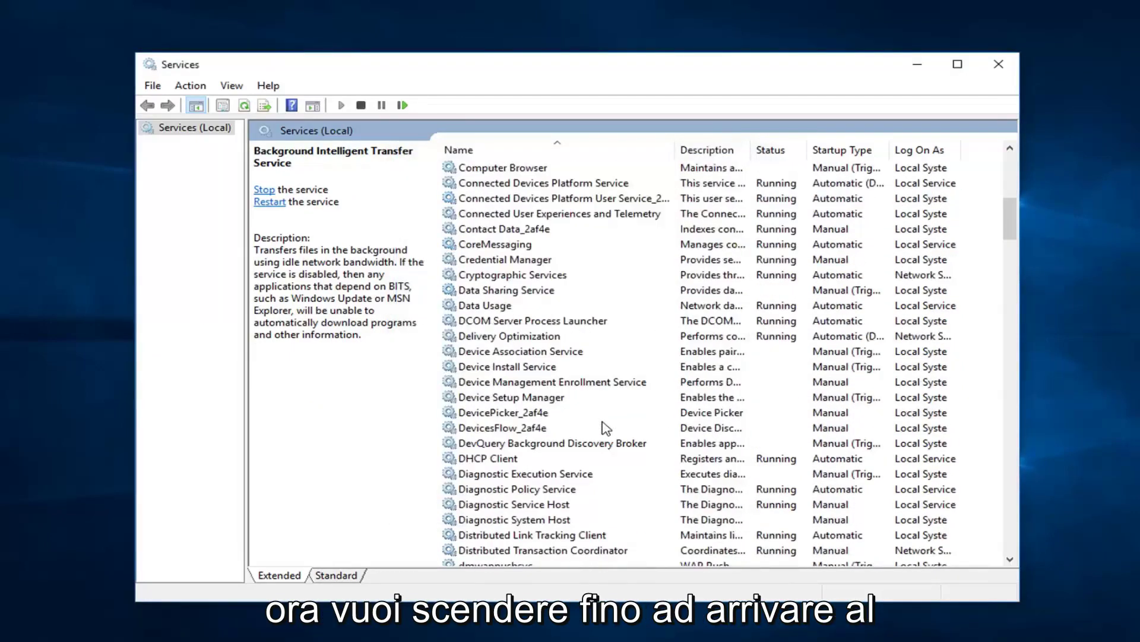
scroll(600, 416, "down", 20)
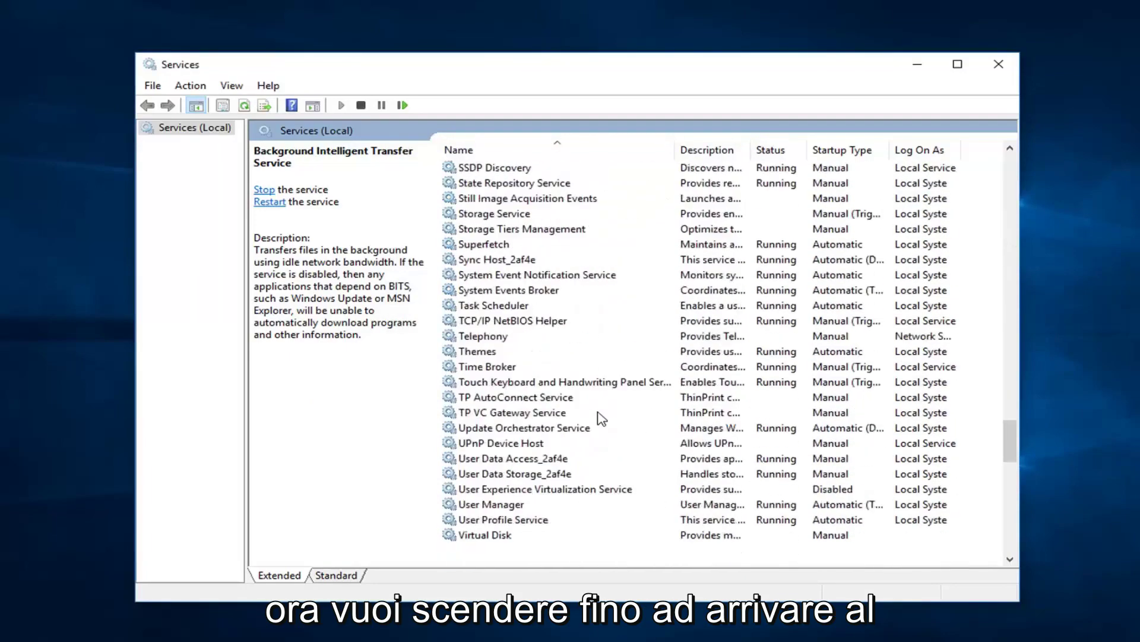
scroll(516, 405, "down", 9)
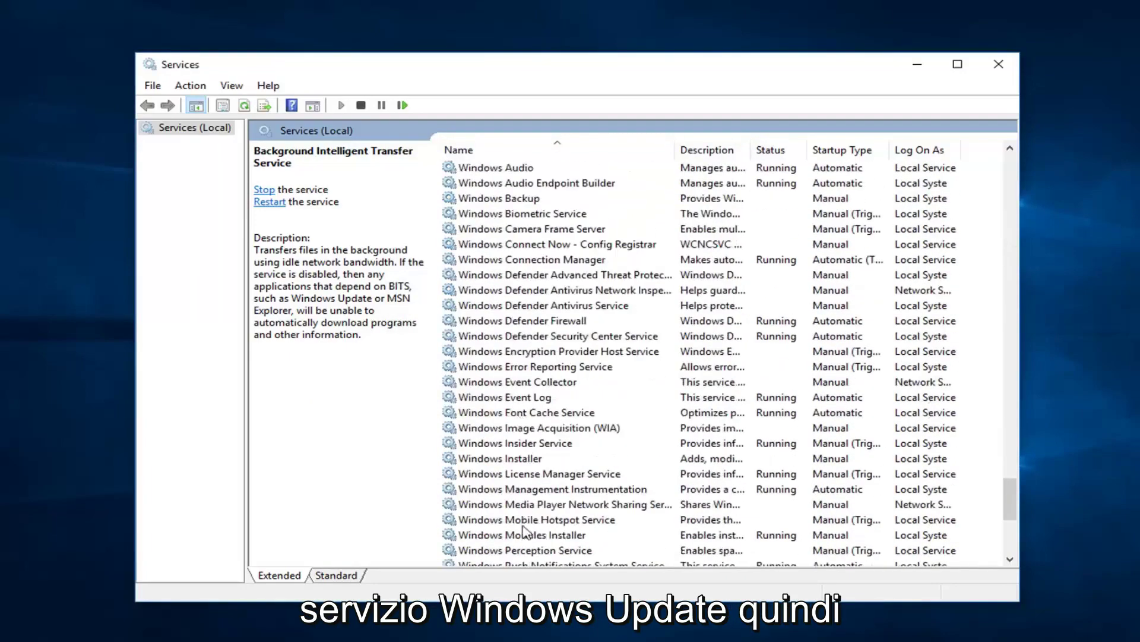
left_click(501, 429)
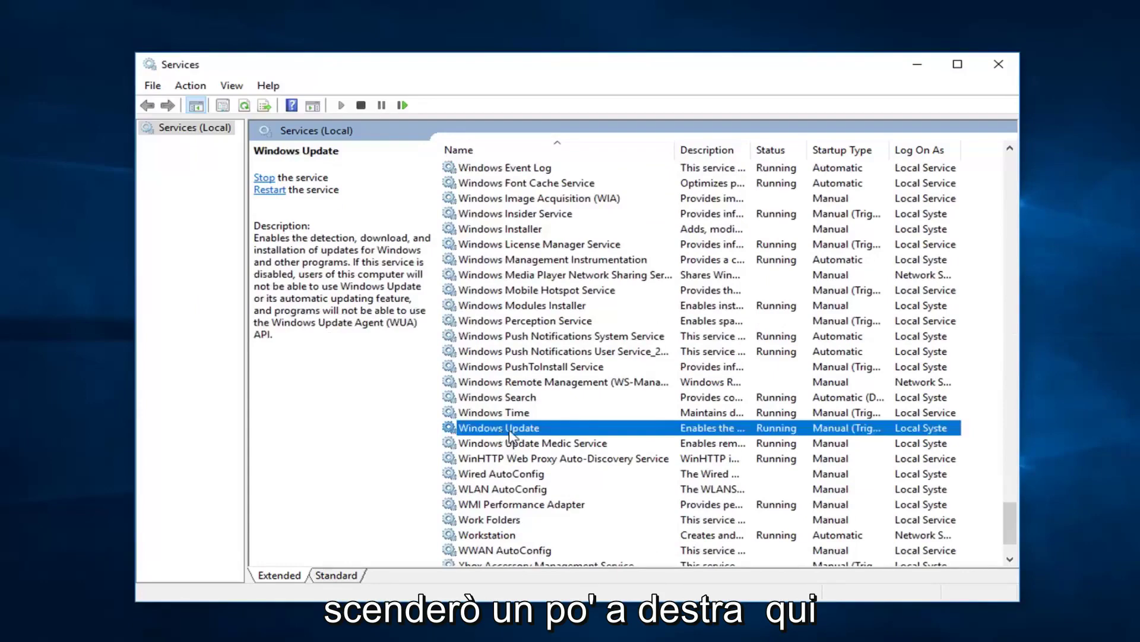
double_click(509, 429)
left_click(579, 319)
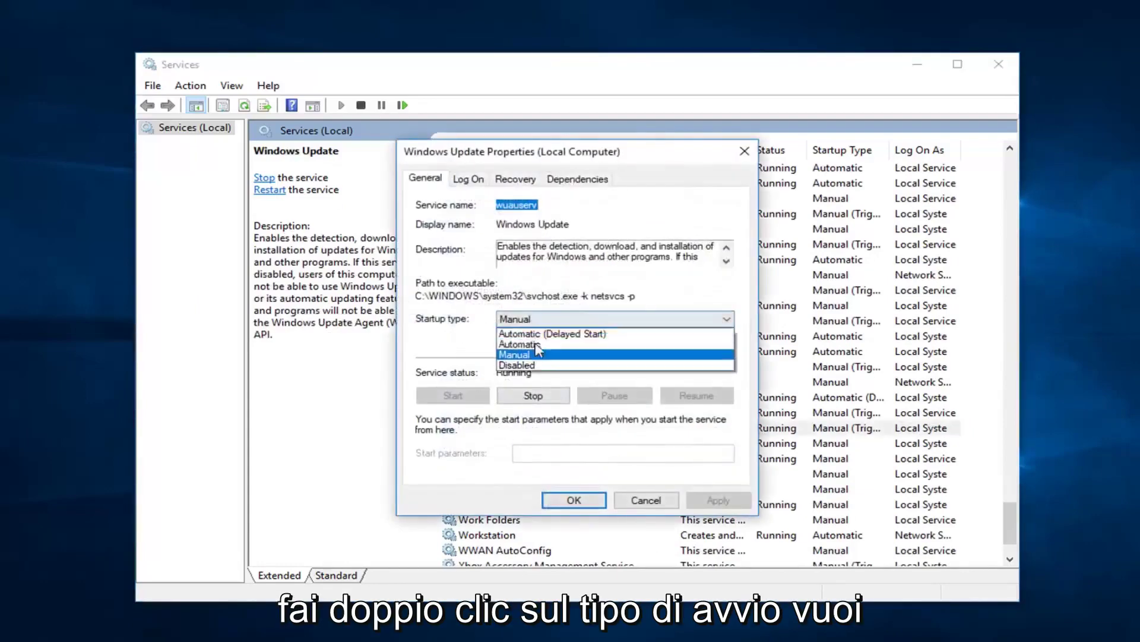
left_click(534, 342)
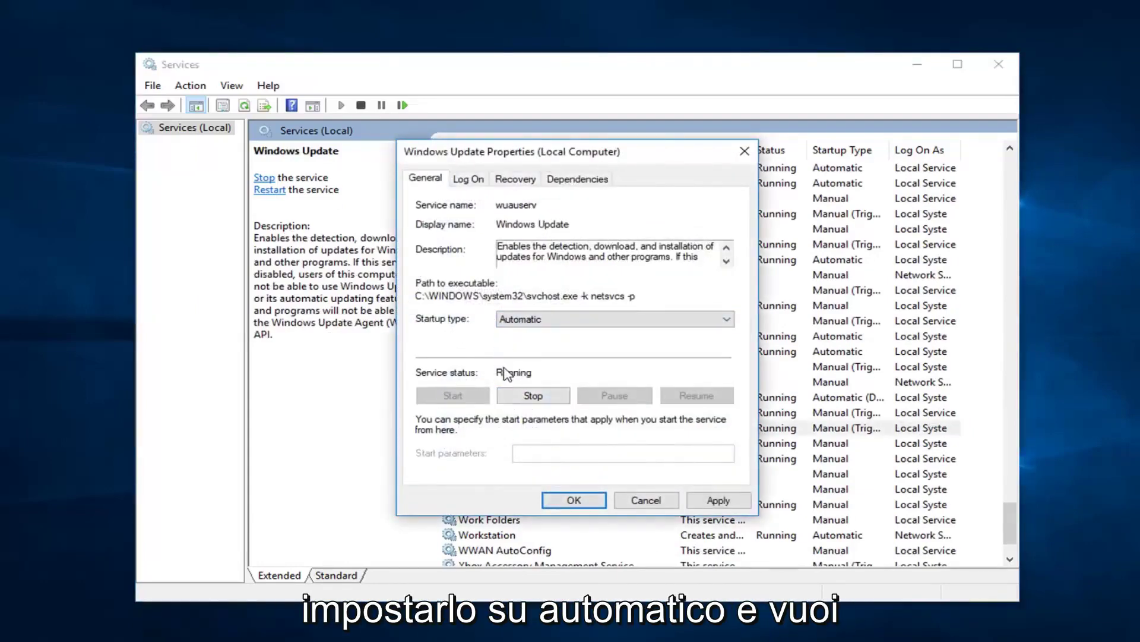
left_click(719, 500)
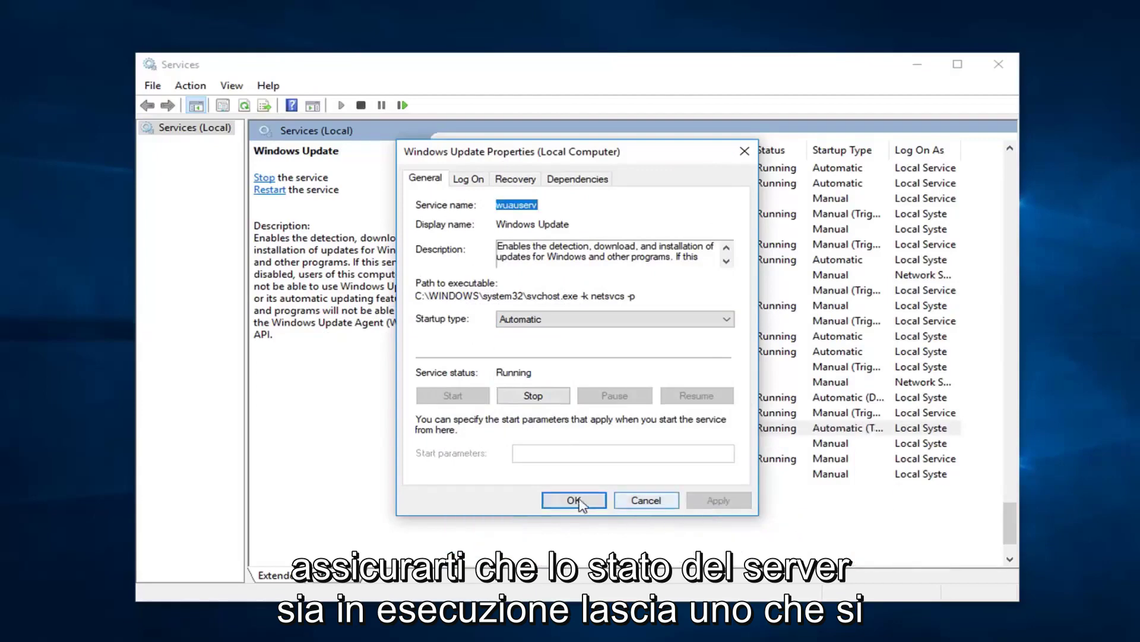
left_click(575, 500)
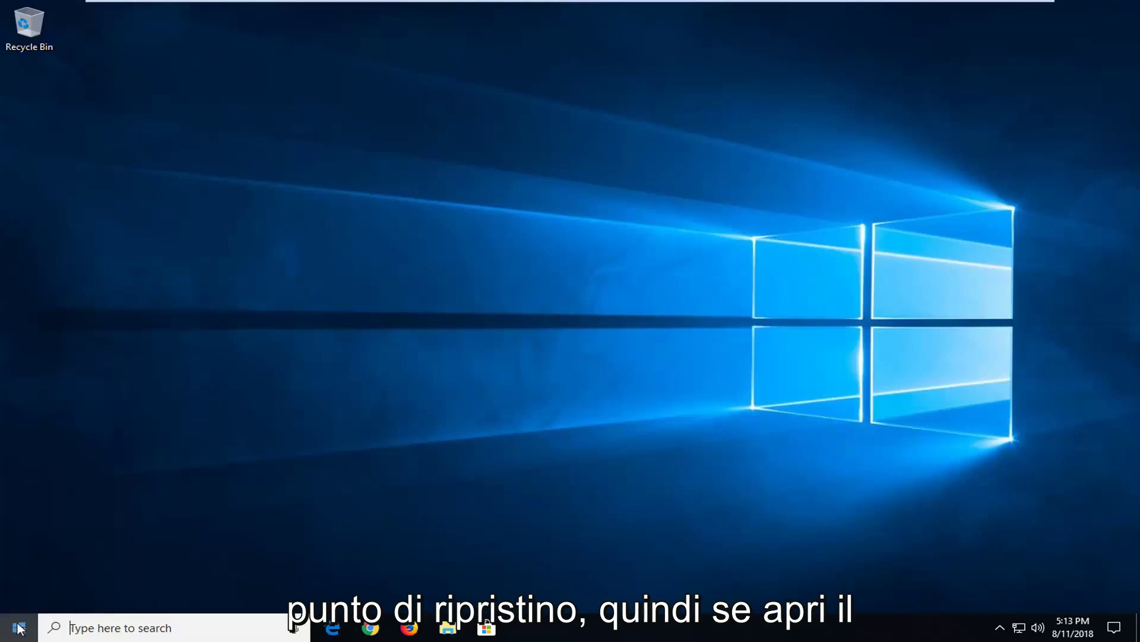
Step: Search Windows for "system restore", open the Create a restore point settings and reposition the System Properties window
left_click(20, 628)
type("s")
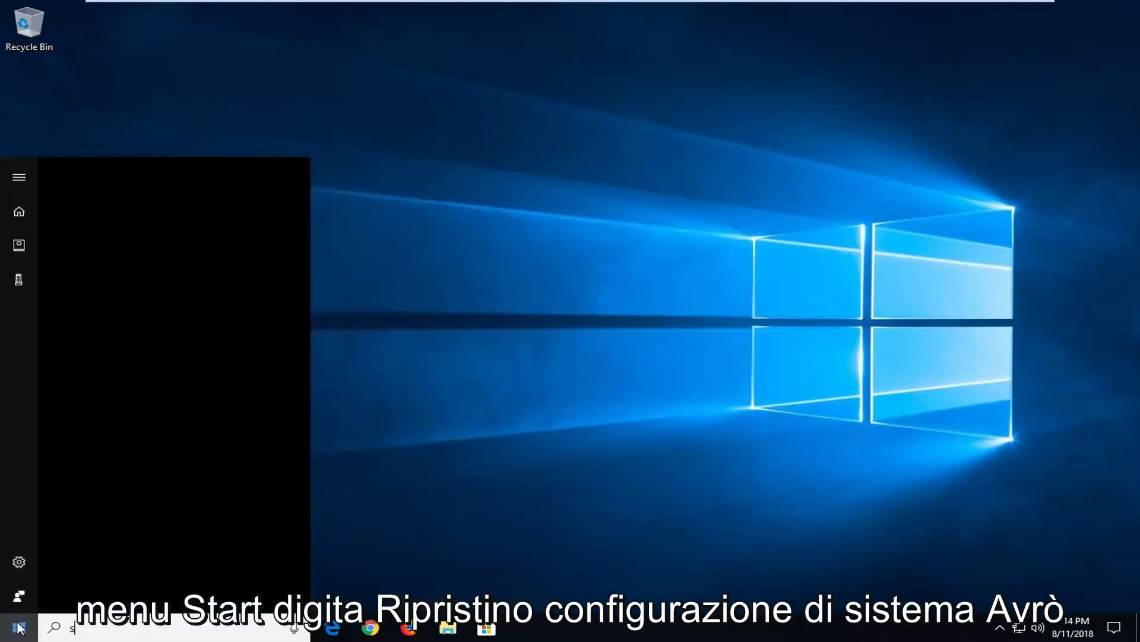
type("ystem restore")
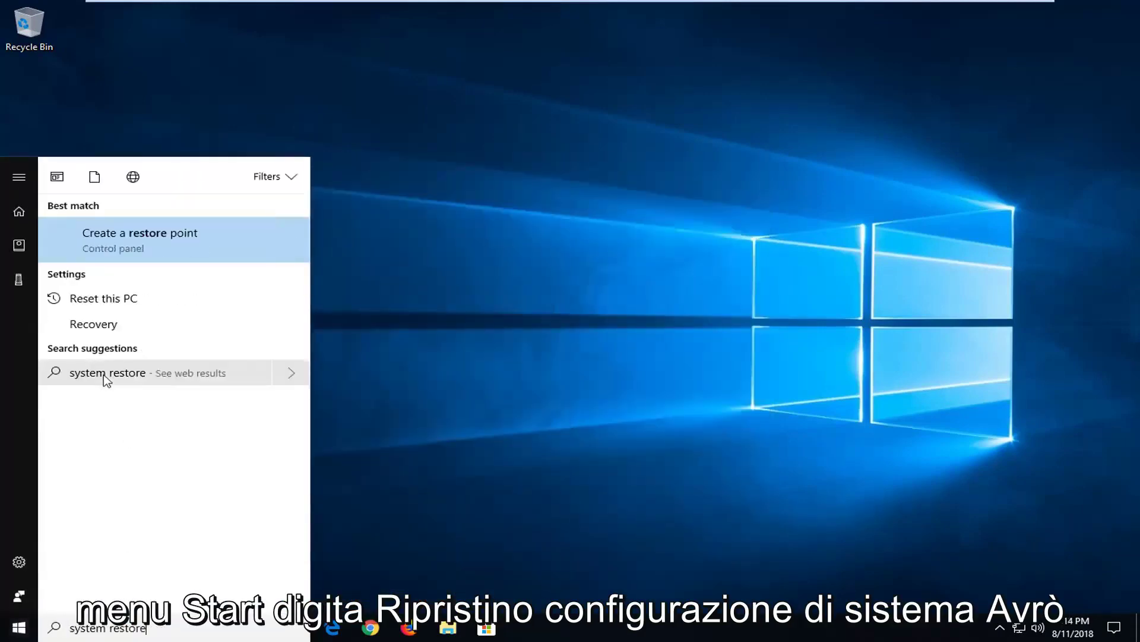
left_click(132, 247)
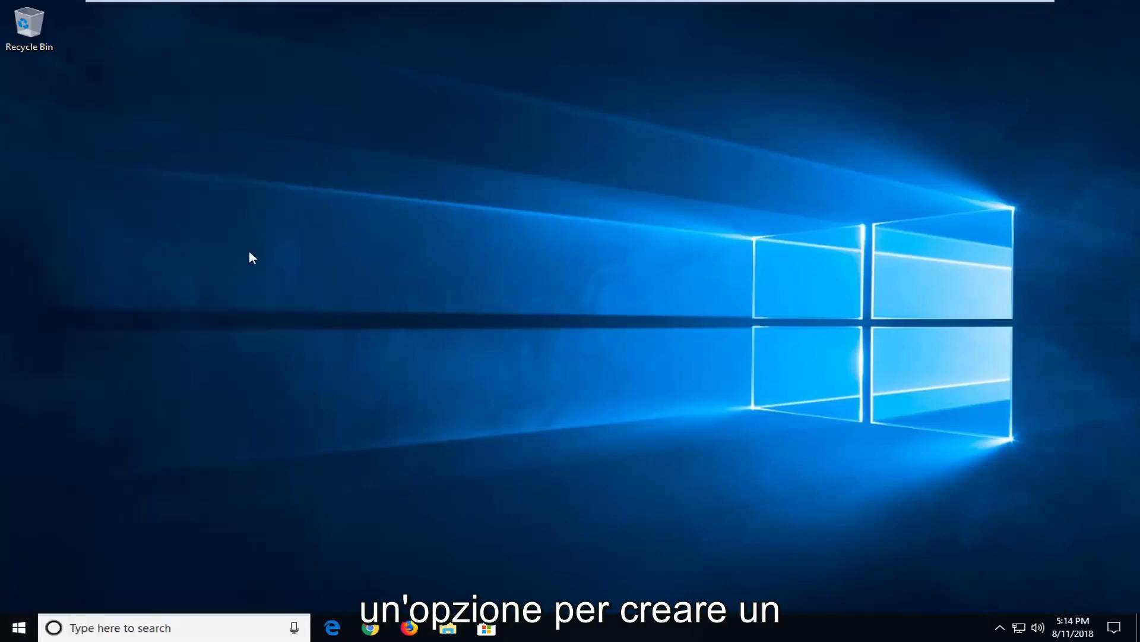
left_click_drag(226, 31, 505, 89)
Step: Turn on system protection for Local Disk (C:) and confirm its restore settings
left_click(551, 328)
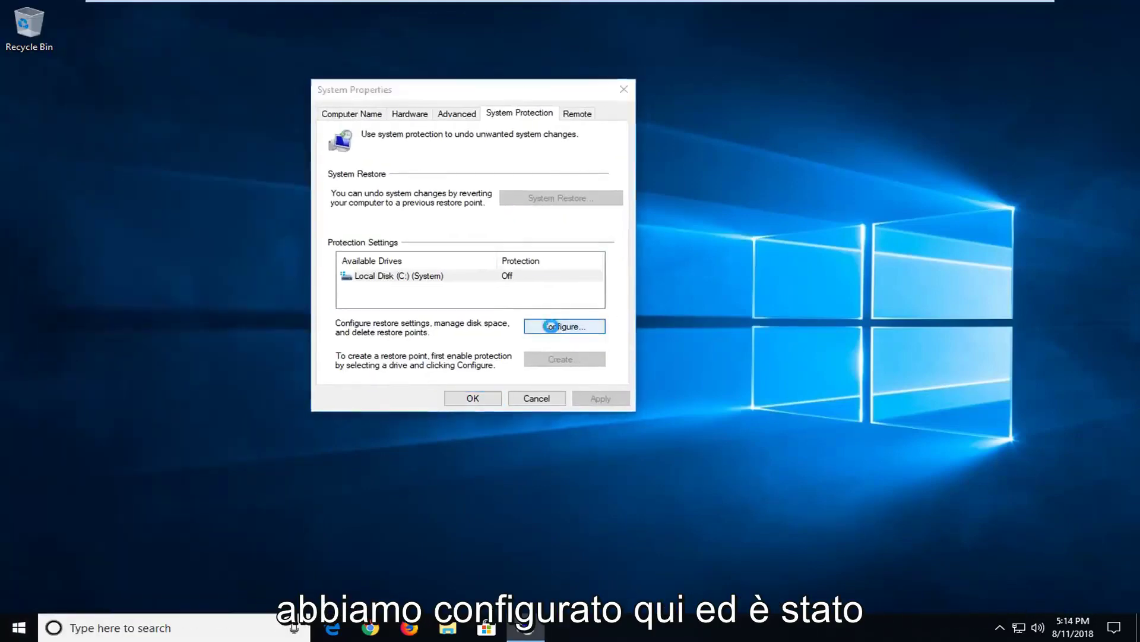
left_click(404, 192)
left_click(600, 425)
left_click(512, 427)
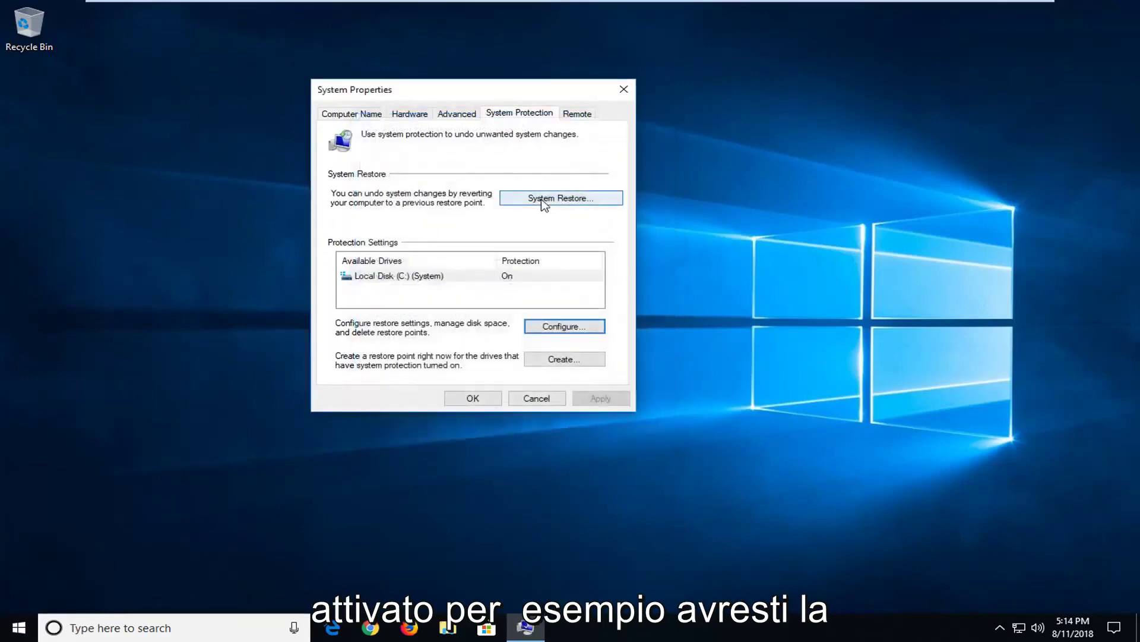
Step: Check System Restore for available restore points, and close it along with System Properties
left_click(558, 199)
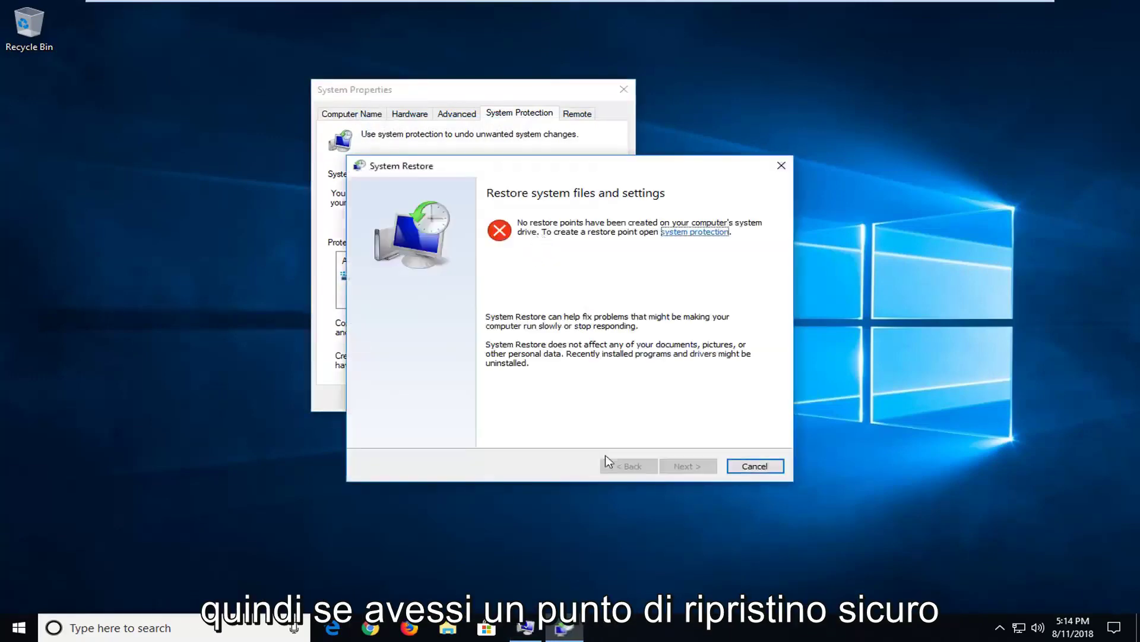
left_click(781, 165)
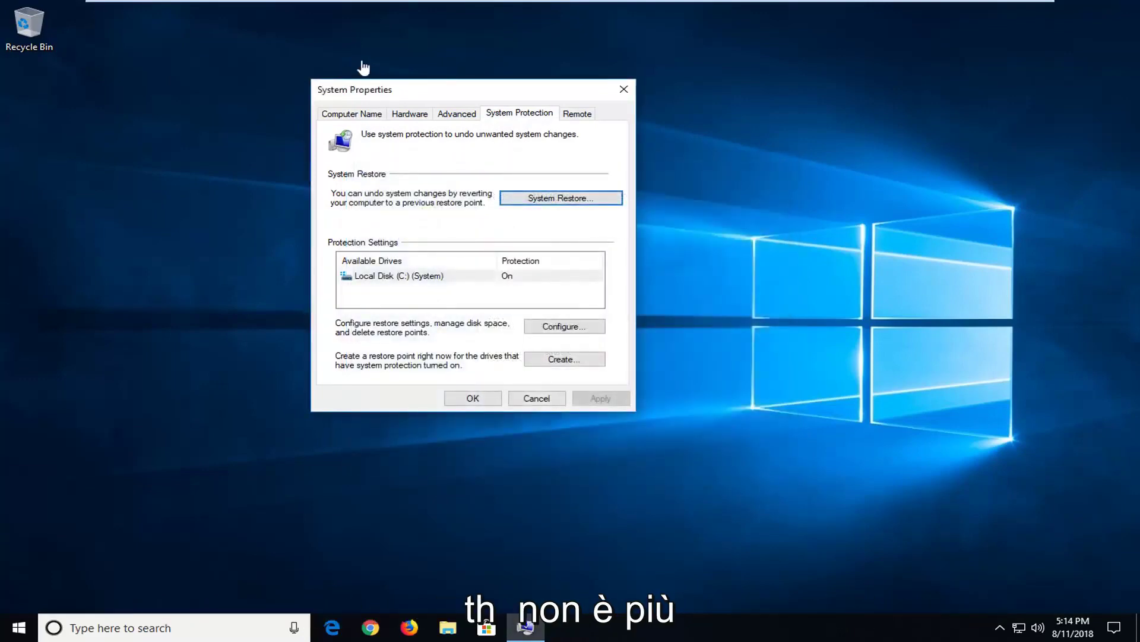
left_click(623, 89)
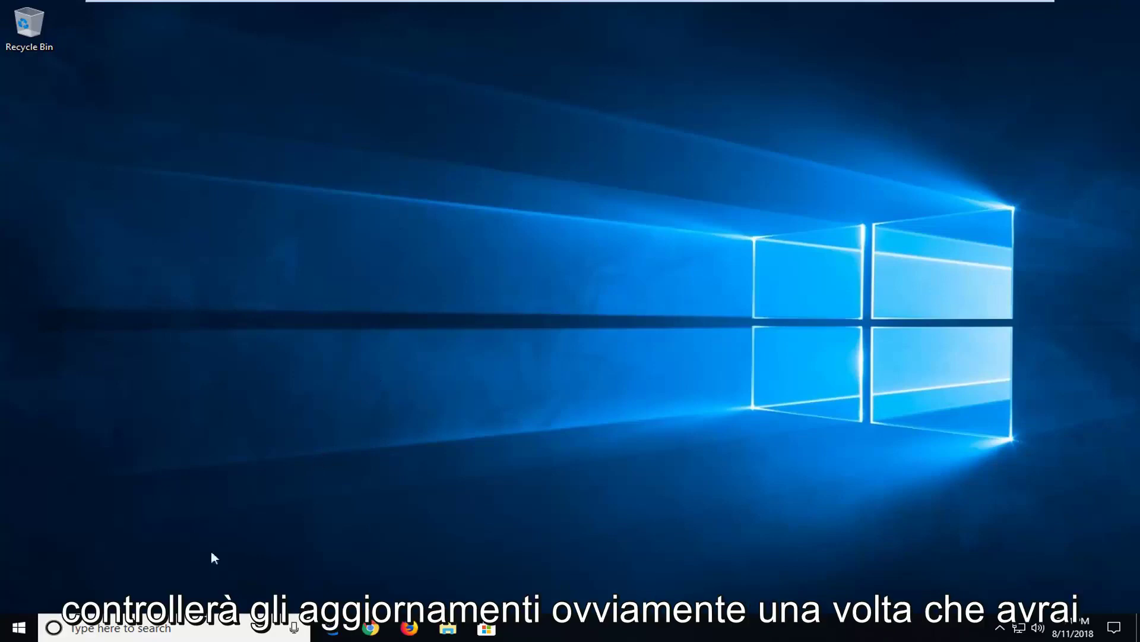
Step: Search Windows for "cmd", run Command Prompt as administrator and reposition its window
left_click(32, 632)
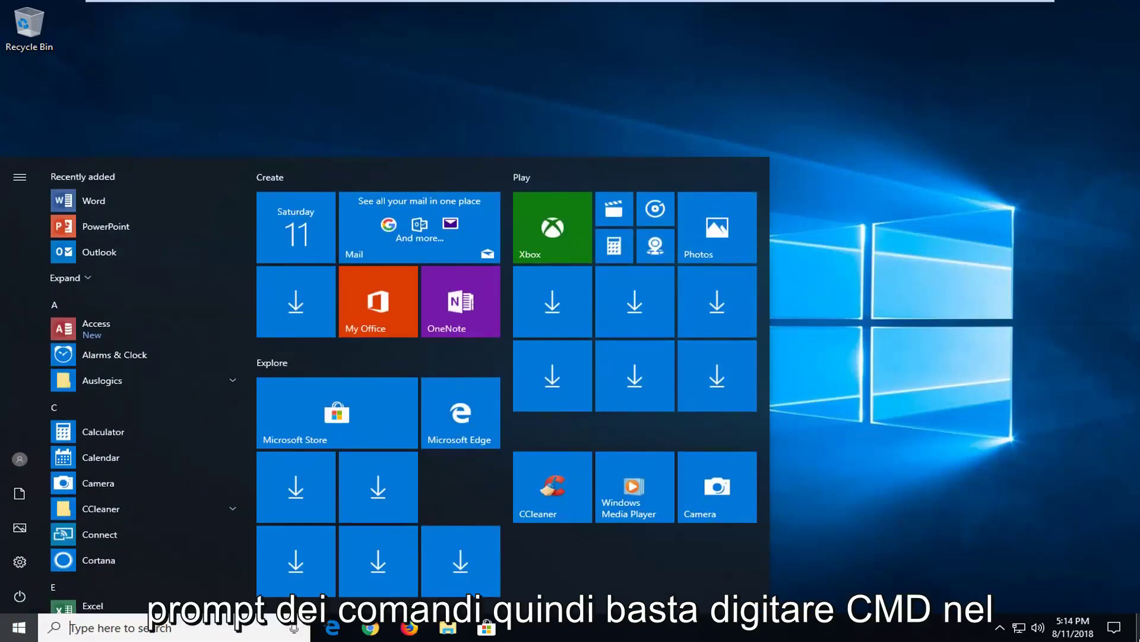
left_click(277, 620)
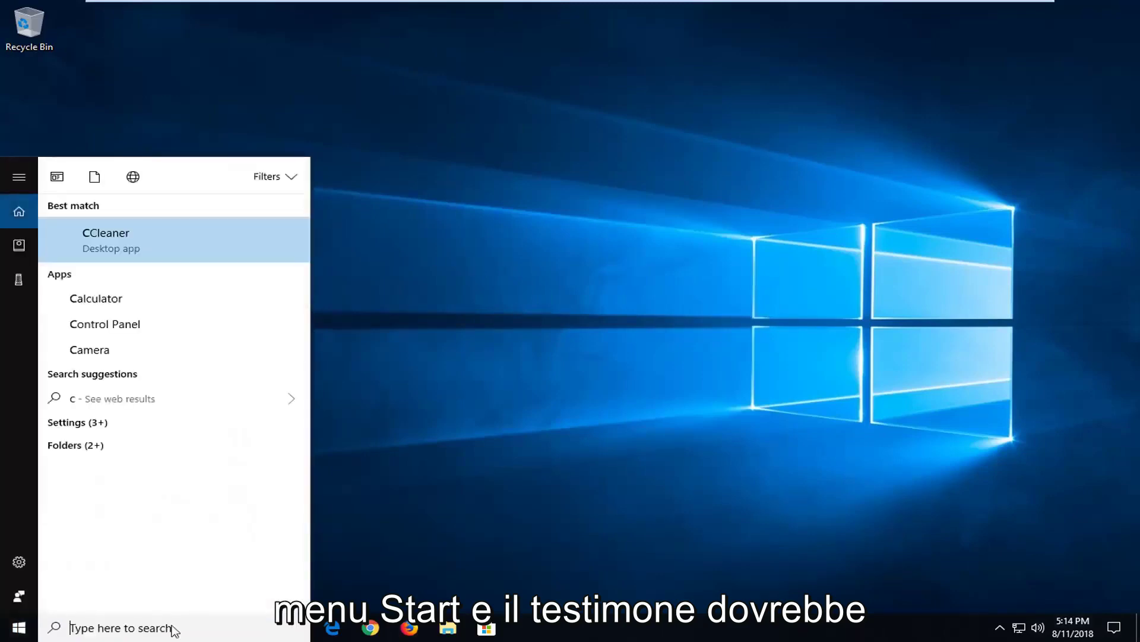
type("cmd")
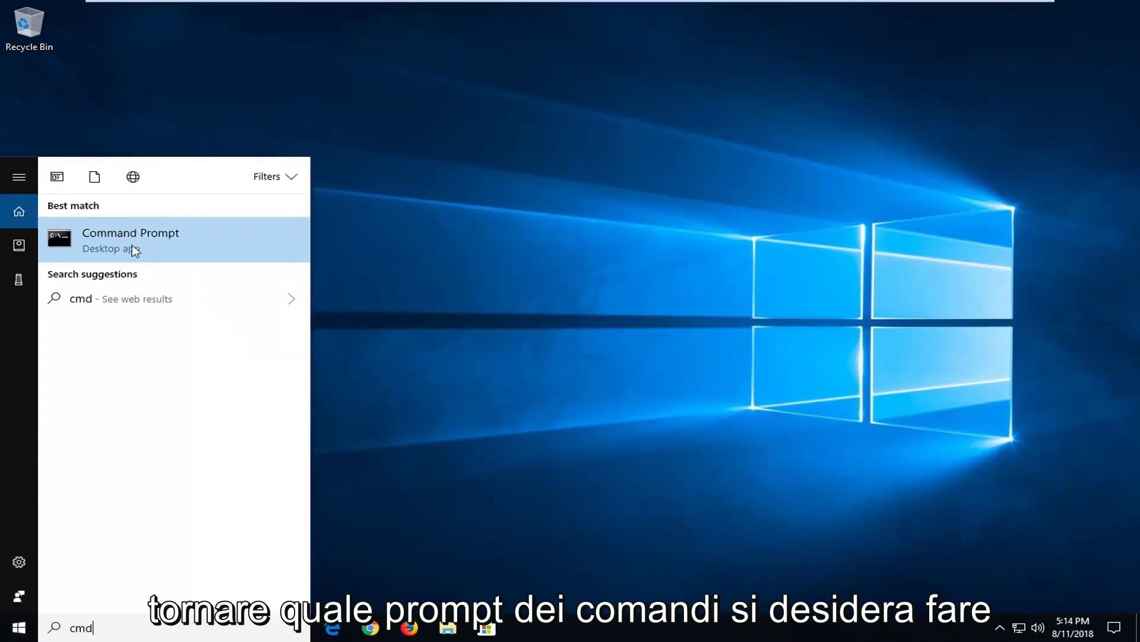
right_click(132, 244)
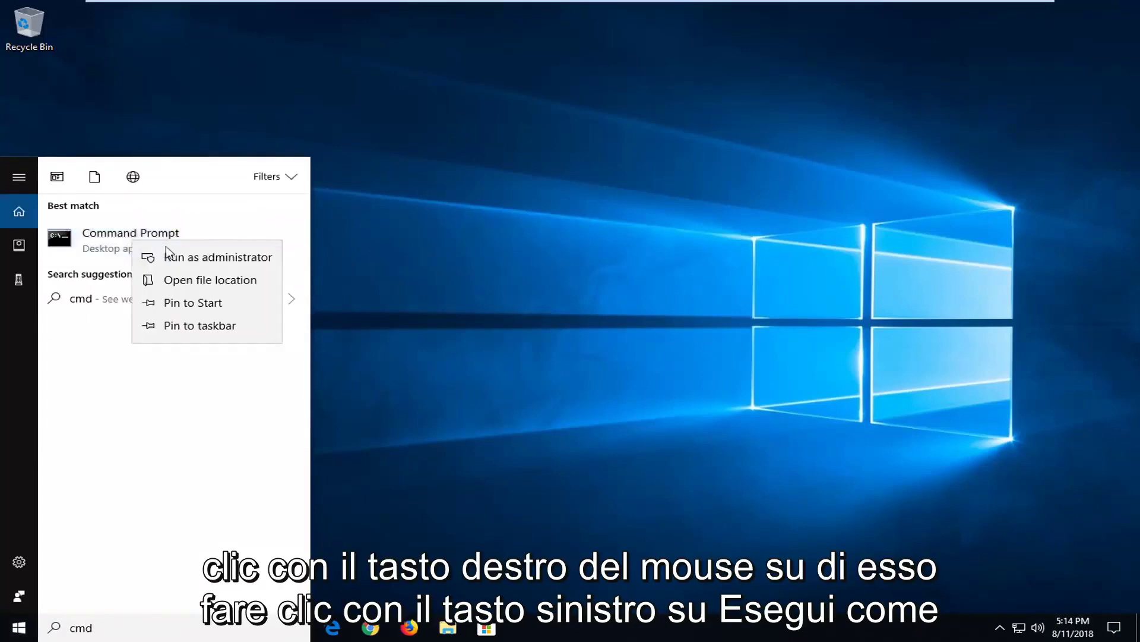
left_click(175, 258)
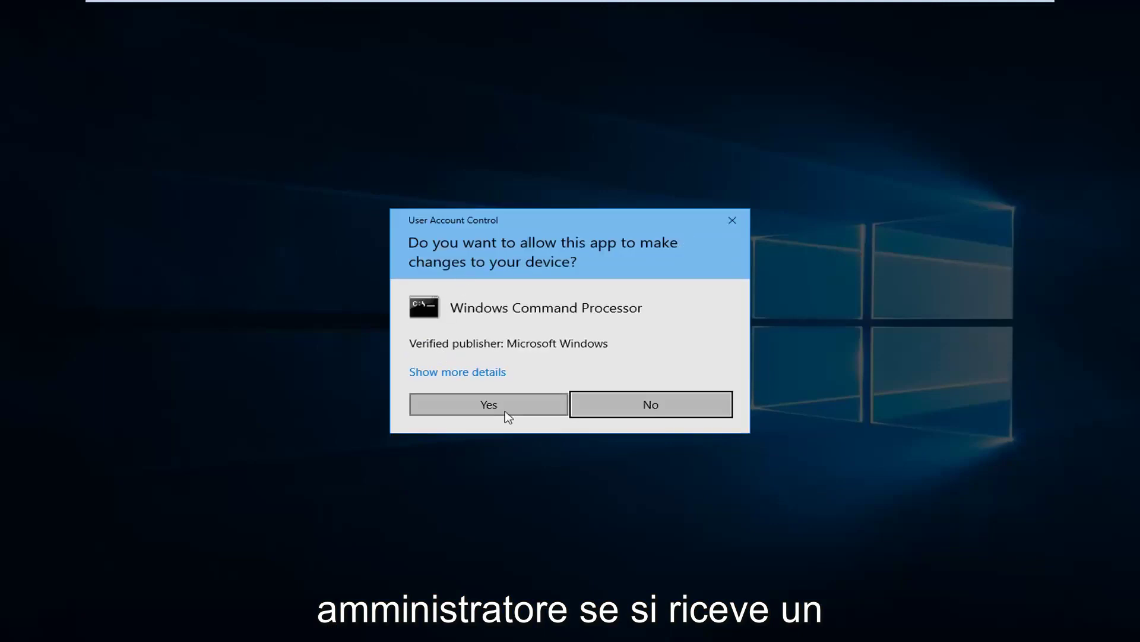
left_click(509, 405)
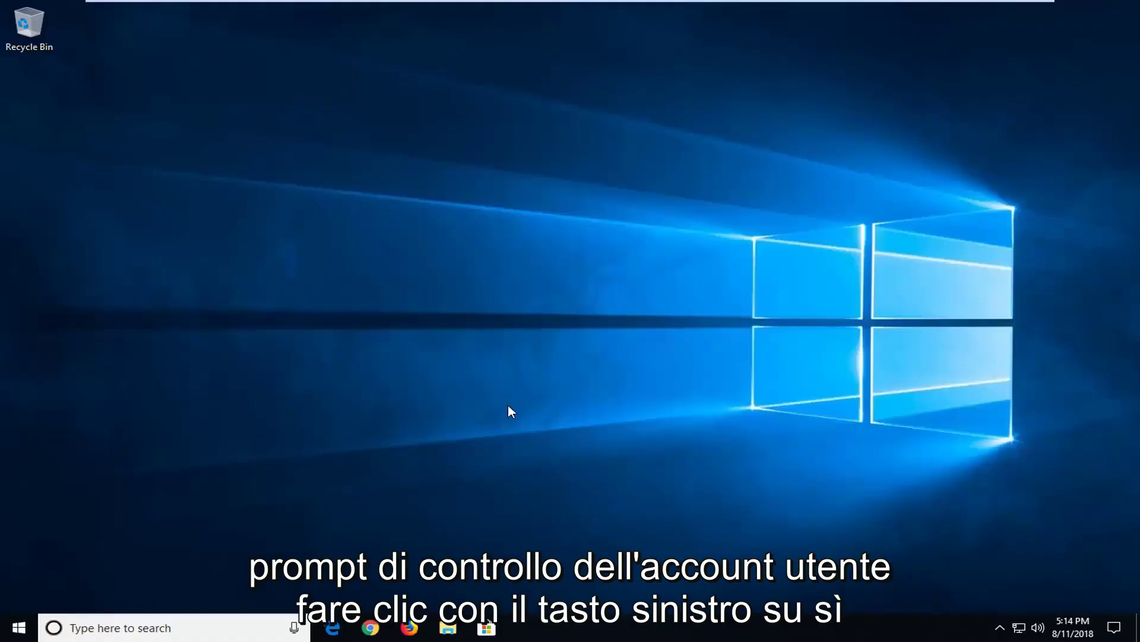
left_click_drag(464, 96, 505, 114)
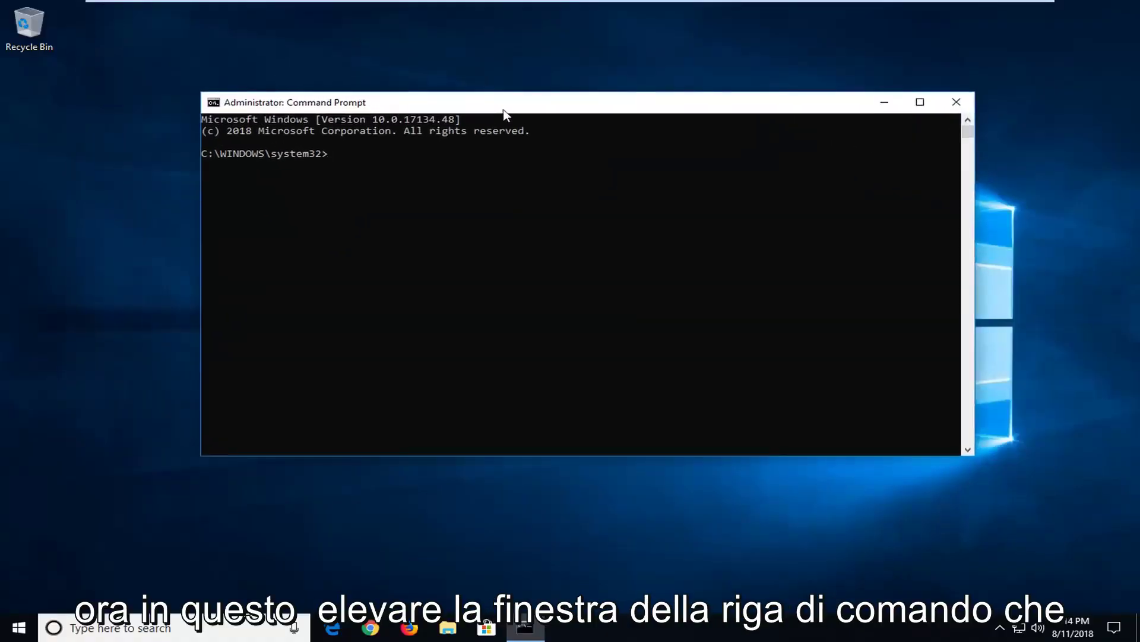
Step: Run "Dism /Online /Cleanup-Image /RestoreHealth" to repair the Windows image, and close the Command Prompt
type("Dism")
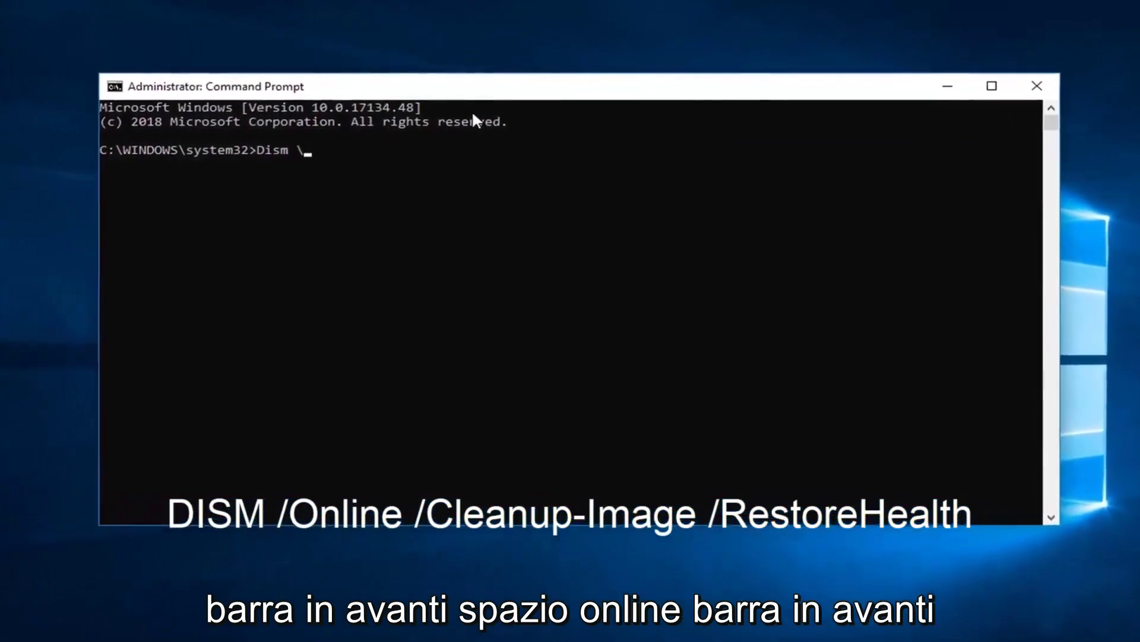
type(" /Online /Cleanup")
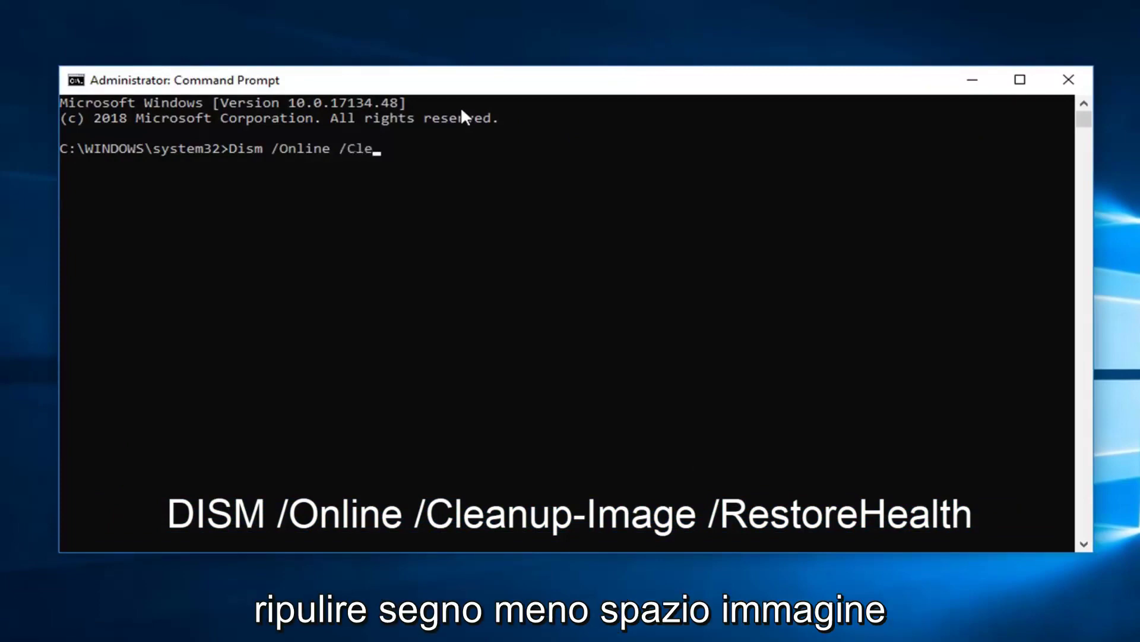
key("BackSpace")
type("p-Im")
key("BackSpace")
key("BackSpace")
type("Image /RestoreHealth")
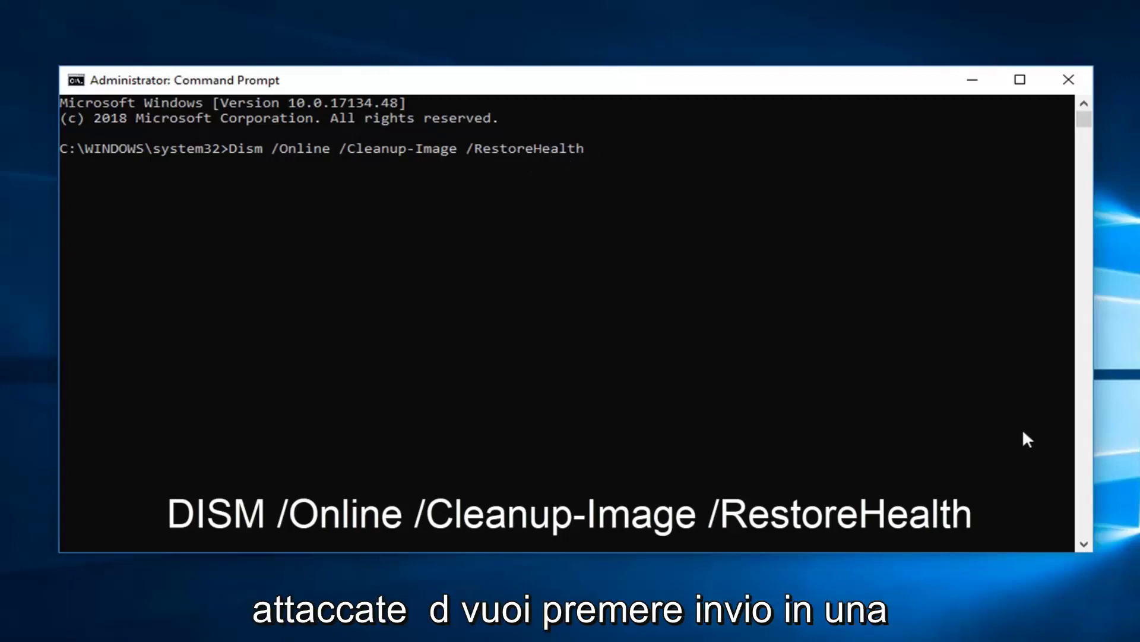
key("Return")
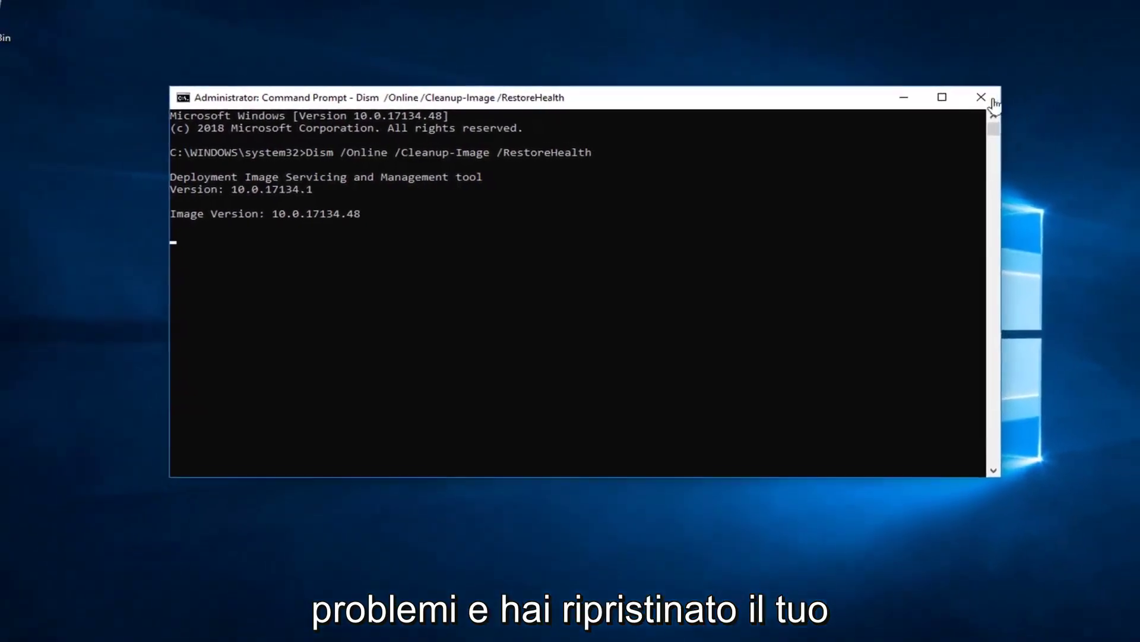
left_click(981, 97)
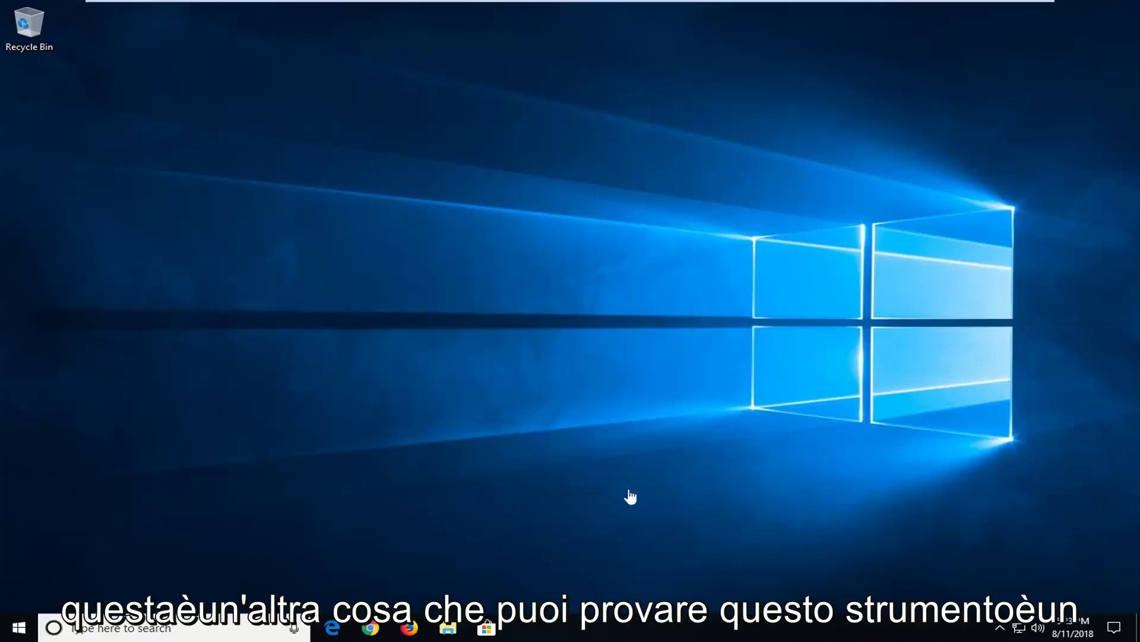
Step: Switch to Google Chrome and go to google.com
left_click(373, 630)
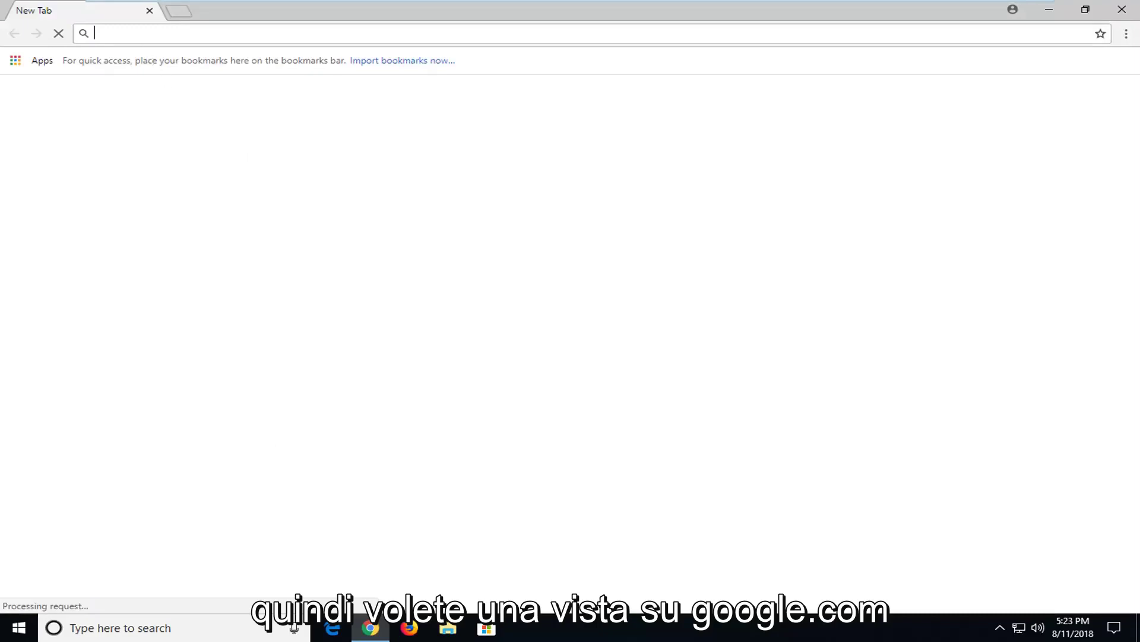
type("google")
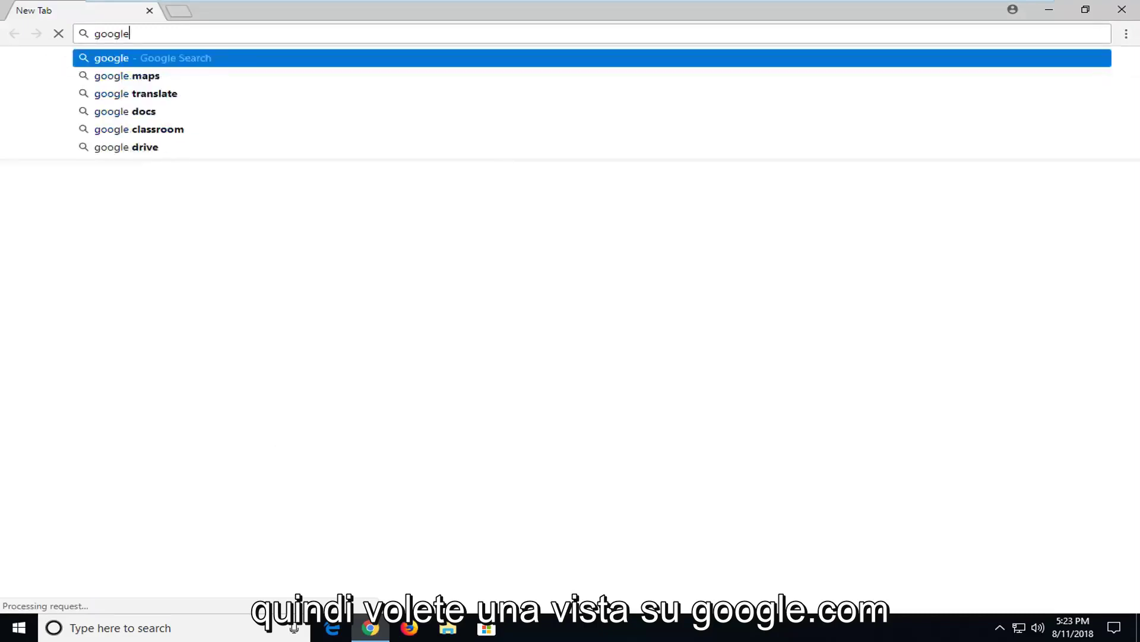
type(".com")
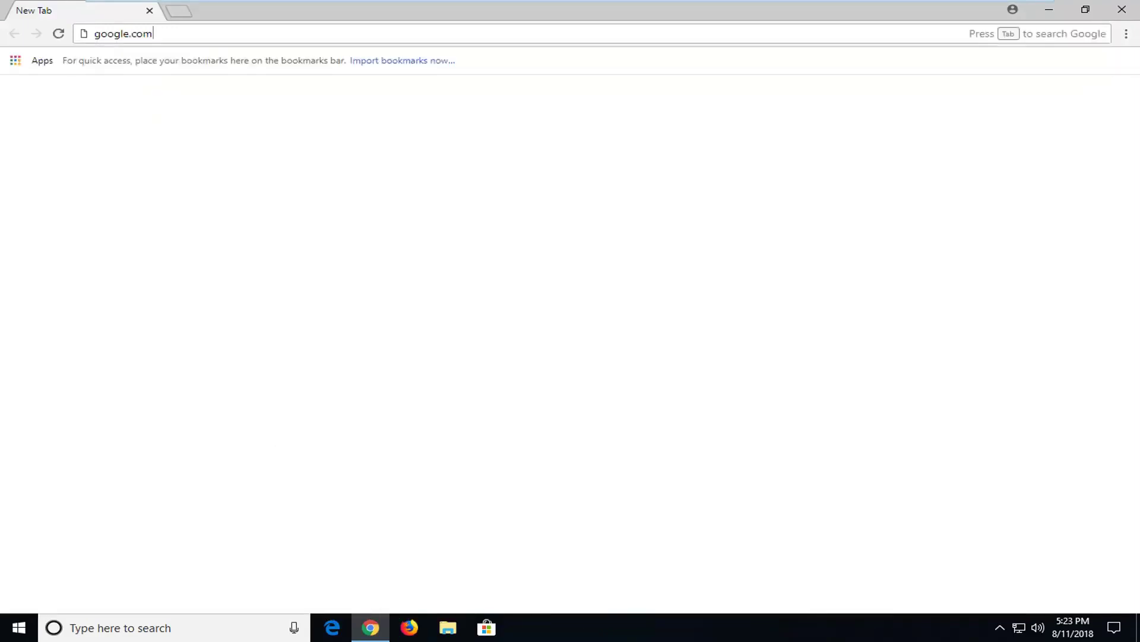
key("Return")
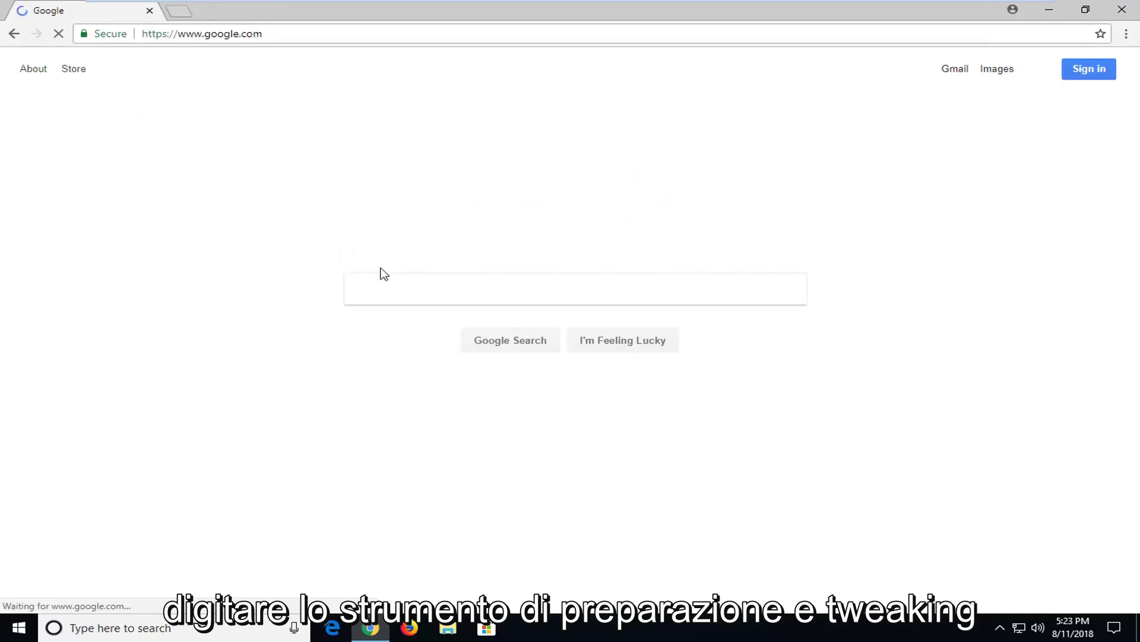
Step: Search Google for "tweaking.com repair tool" and open the Tweaking.com - Windows Repair Free/Pro result
left_click(384, 283)
type("t")
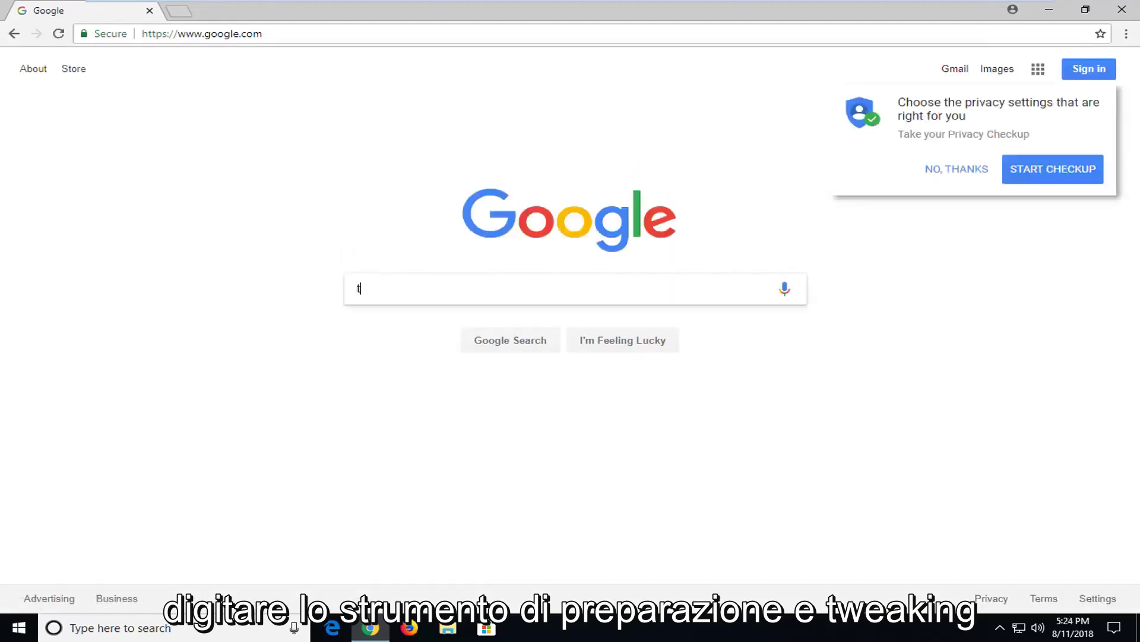
type("weaking.com")
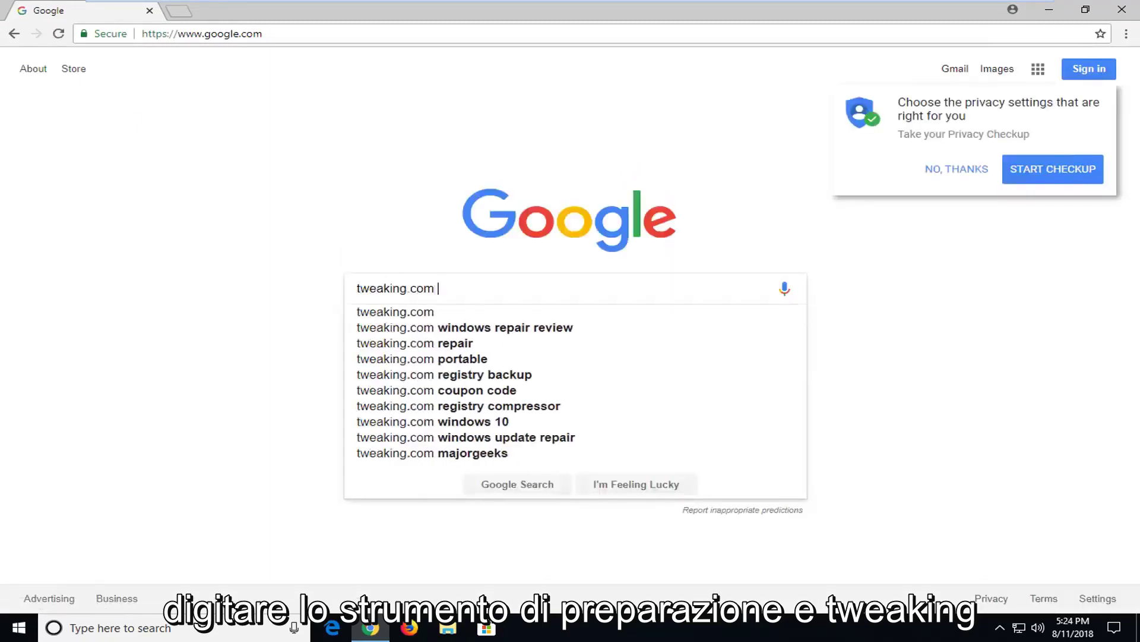
type(" repair tool")
key("Return")
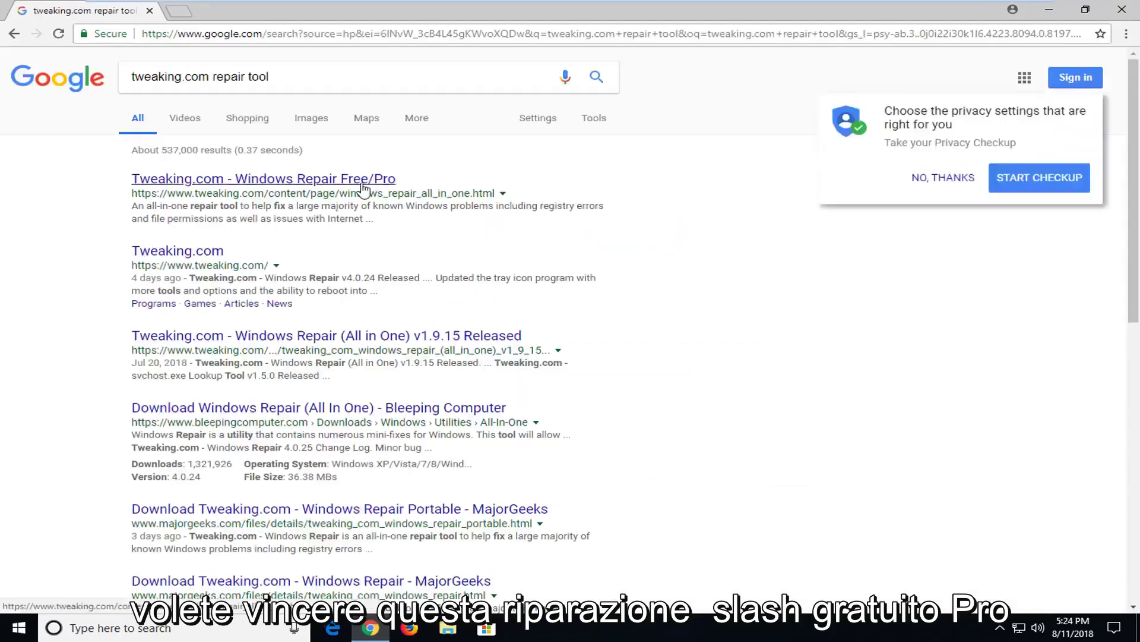
left_click(304, 188)
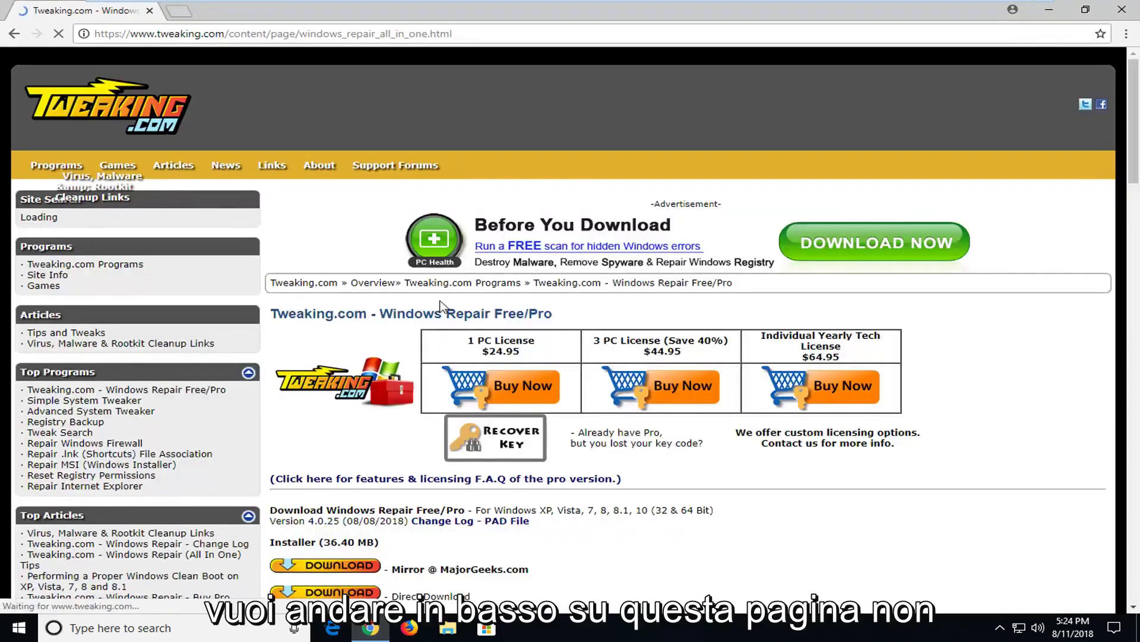
Step: Download the installer version of Windows Repair Free/Pro through its direct download link
scroll(679, 275, "down", 2)
scroll(679, 274, "down", 1)
scroll(333, 347, "down", 1)
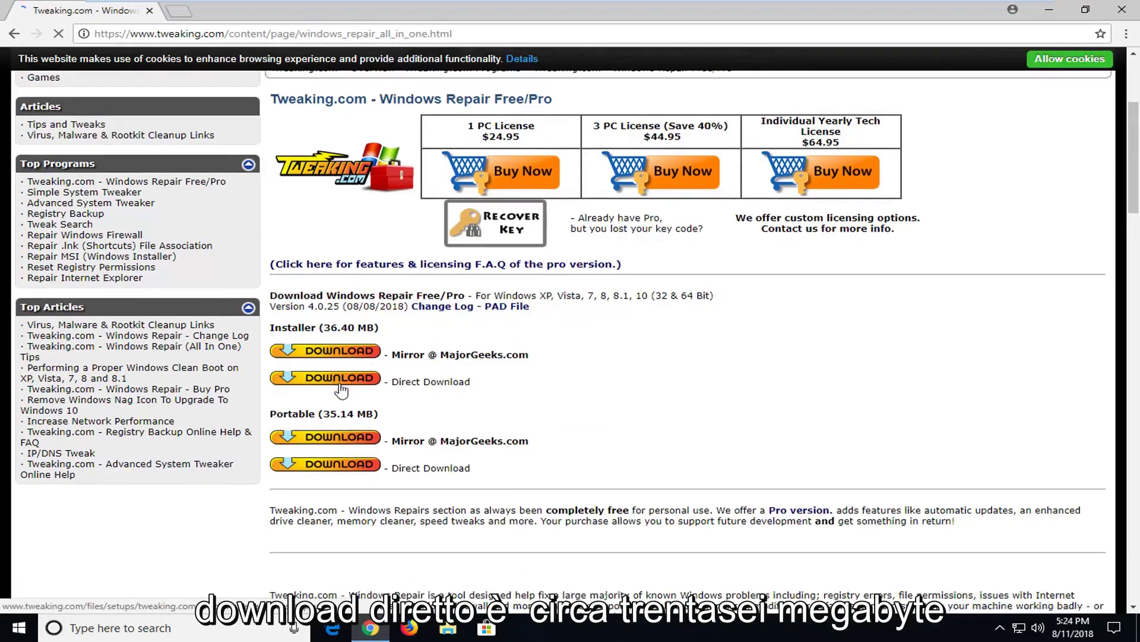
left_click(341, 390)
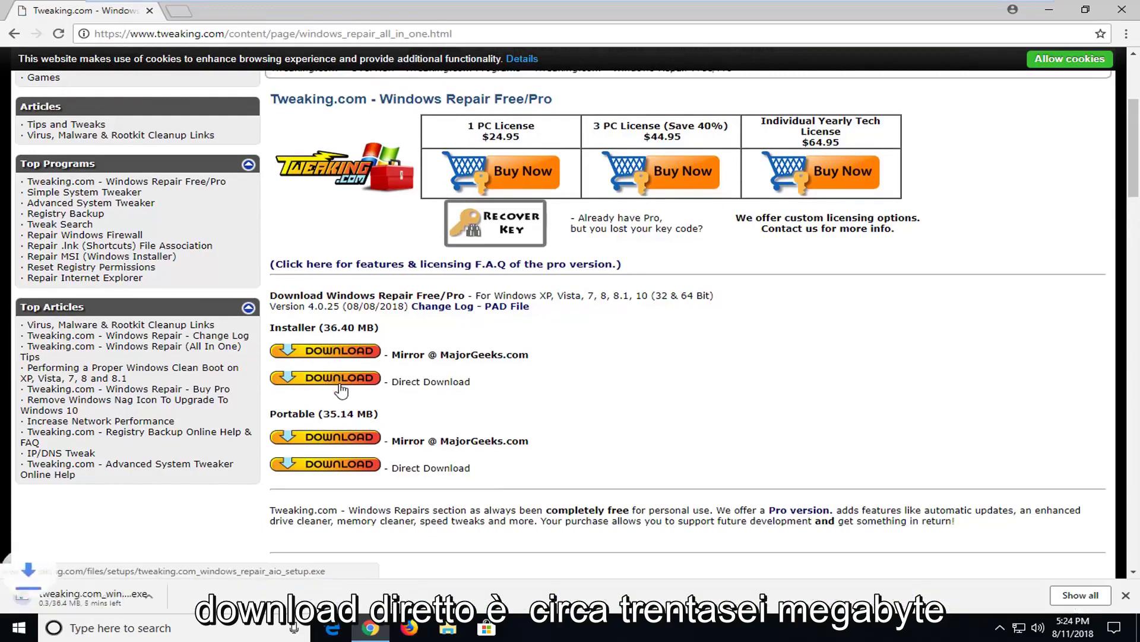
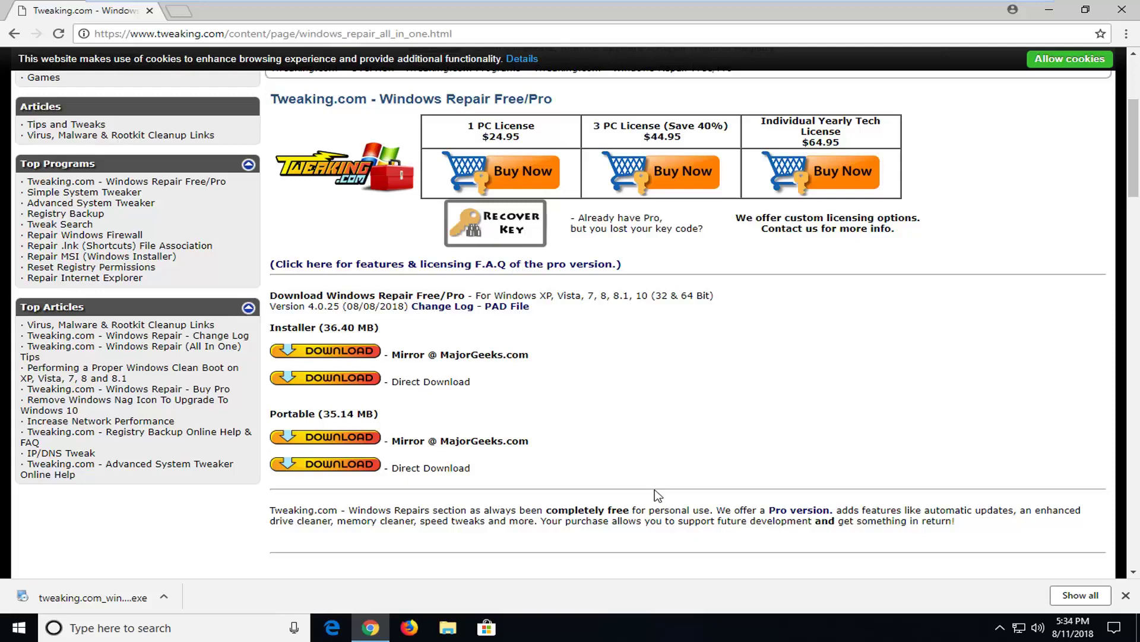
Step: Run the downloaded setup and install Tweaking.com - Windows Repair with the default folders, desktop icon and open-on-completion options
left_click(119, 590)
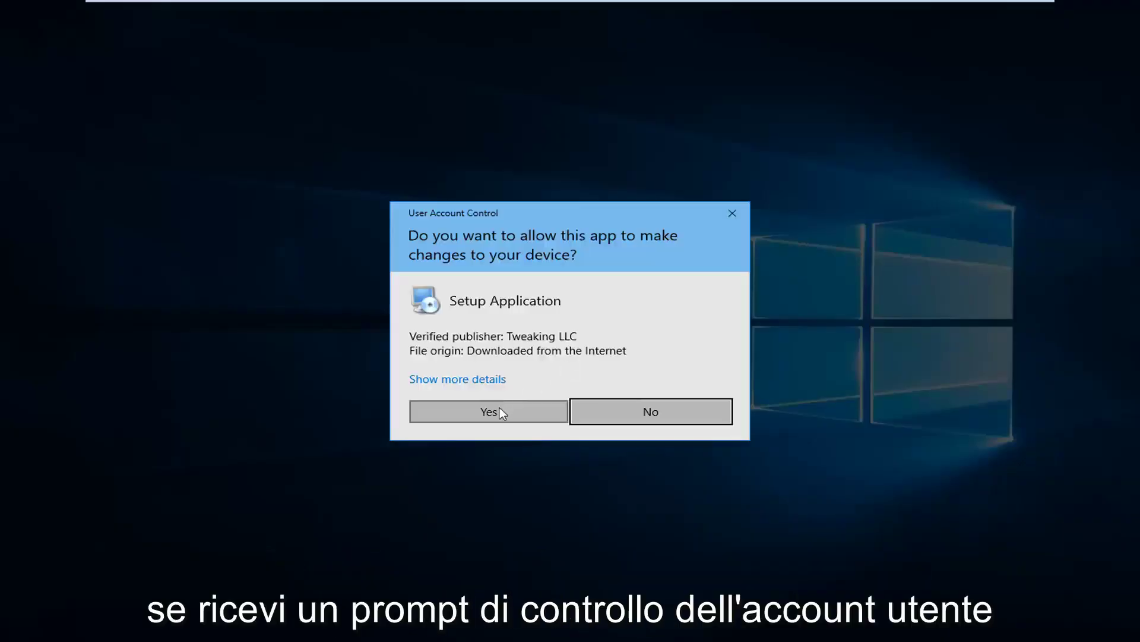
left_click(502, 413)
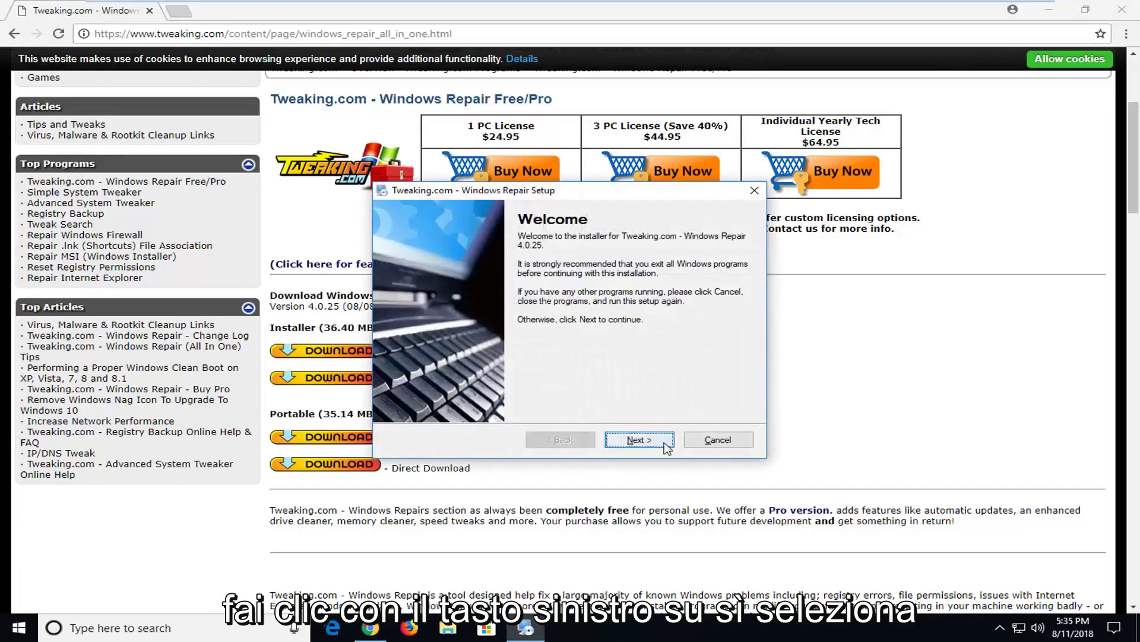
left_click(667, 445)
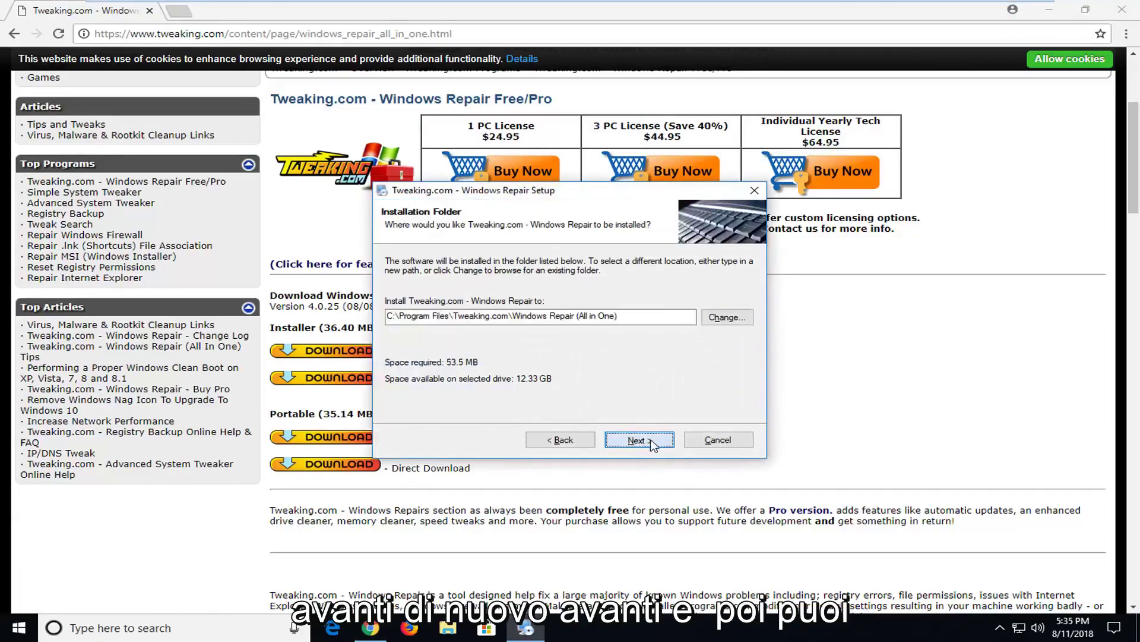
left_click(652, 444)
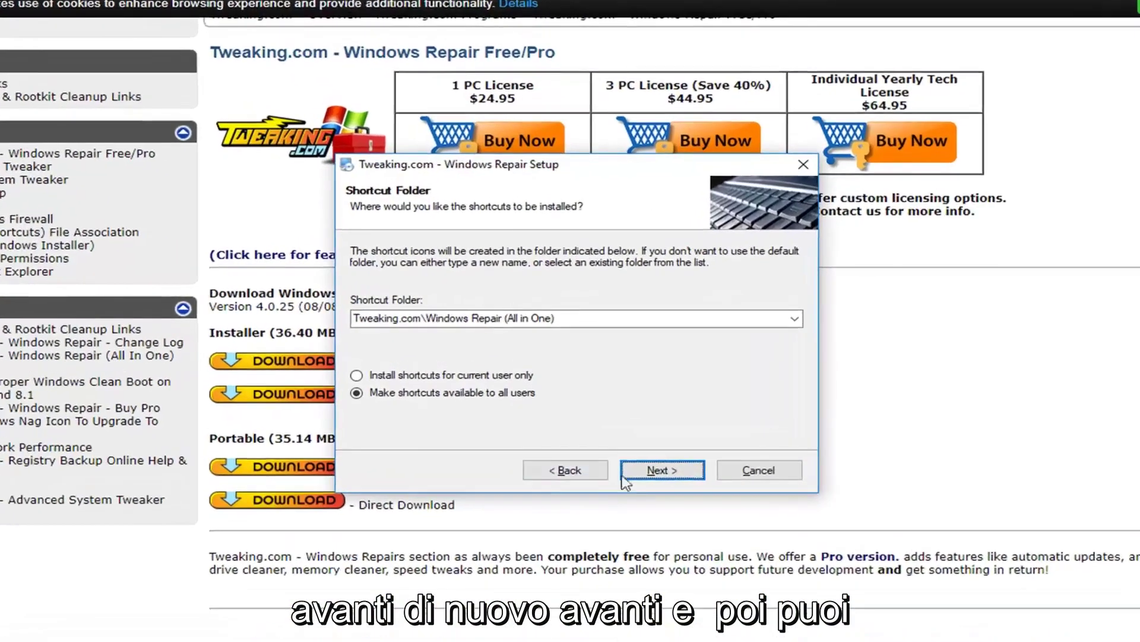
left_click(625, 475)
left_click(647, 472)
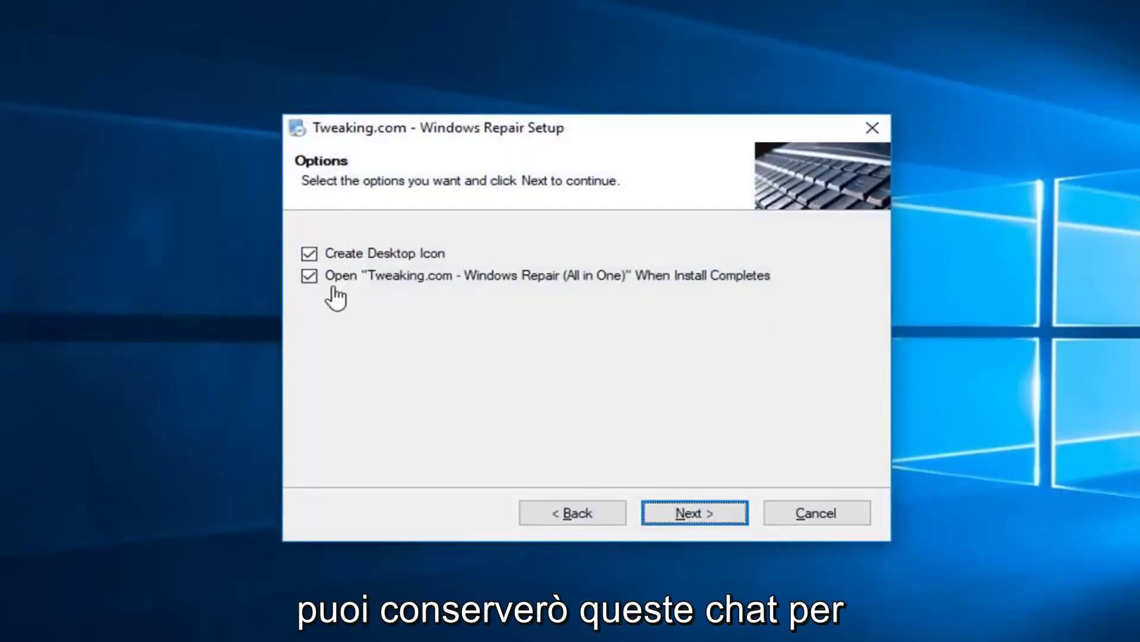
left_click(679, 512)
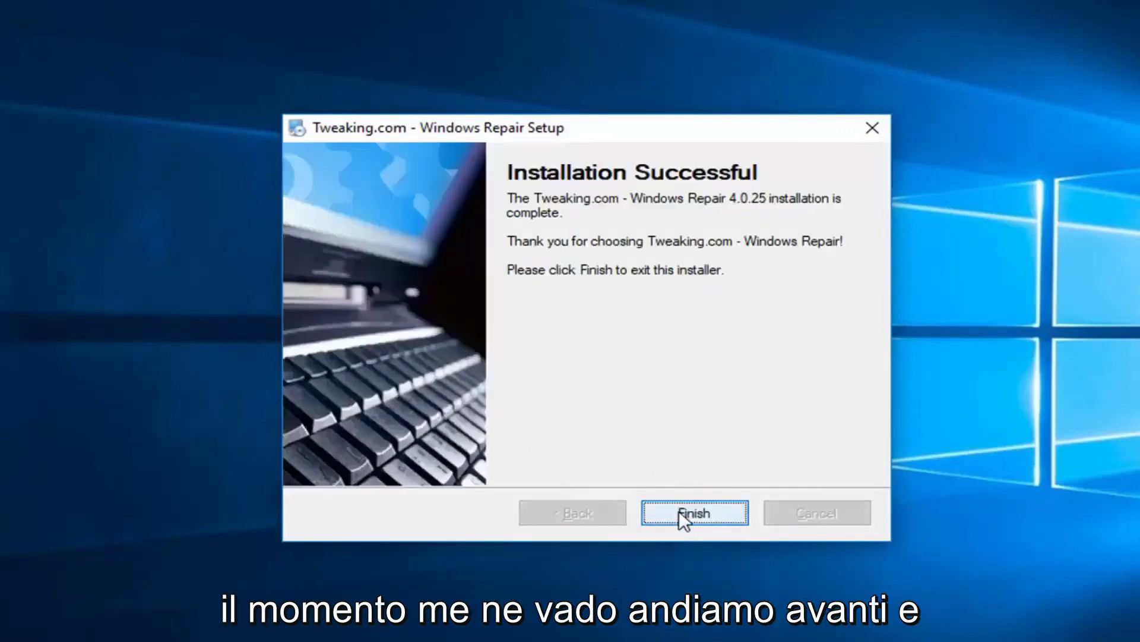
left_click(679, 512)
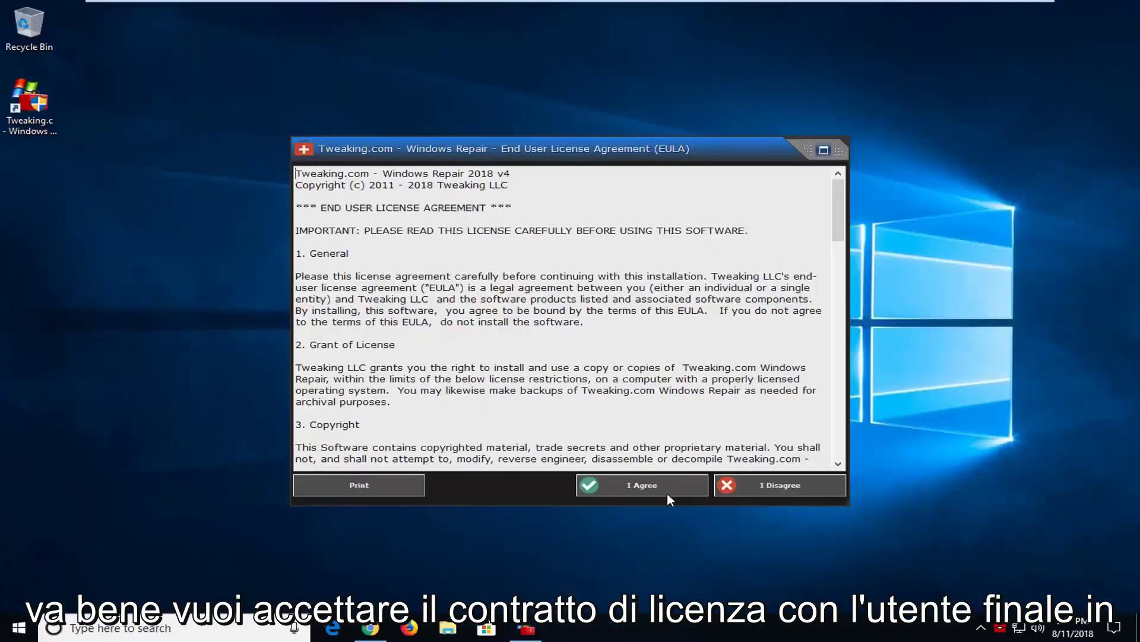
Step: Accept the Windows Repair license agreement and open the main repairs list, acknowledging the Safe Mode risk warning
left_click(699, 583)
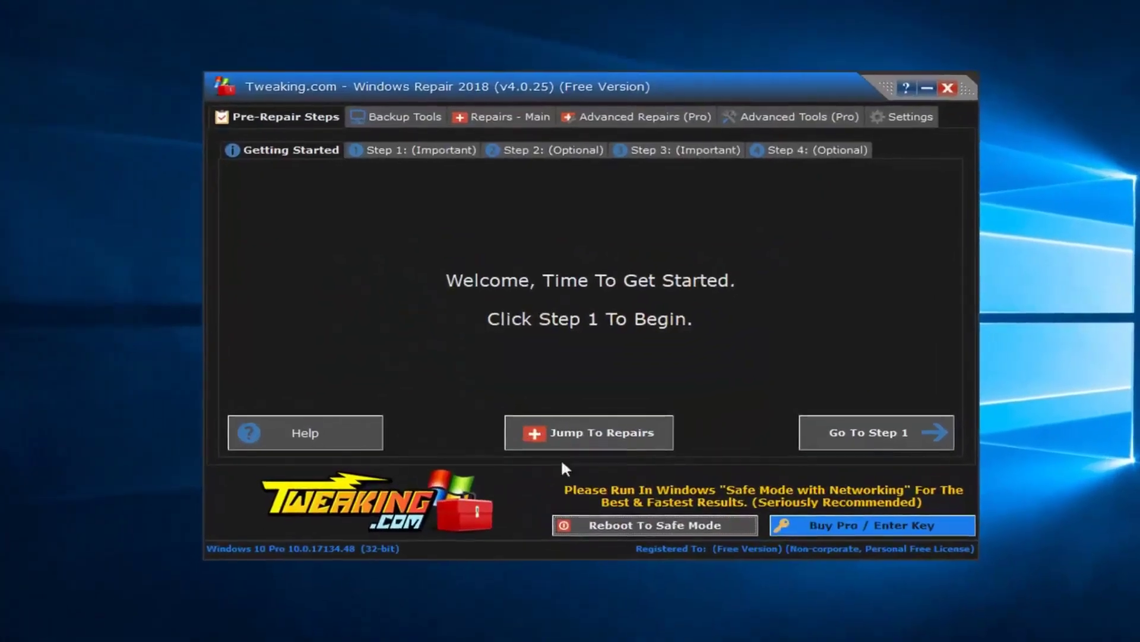
left_click(493, 109)
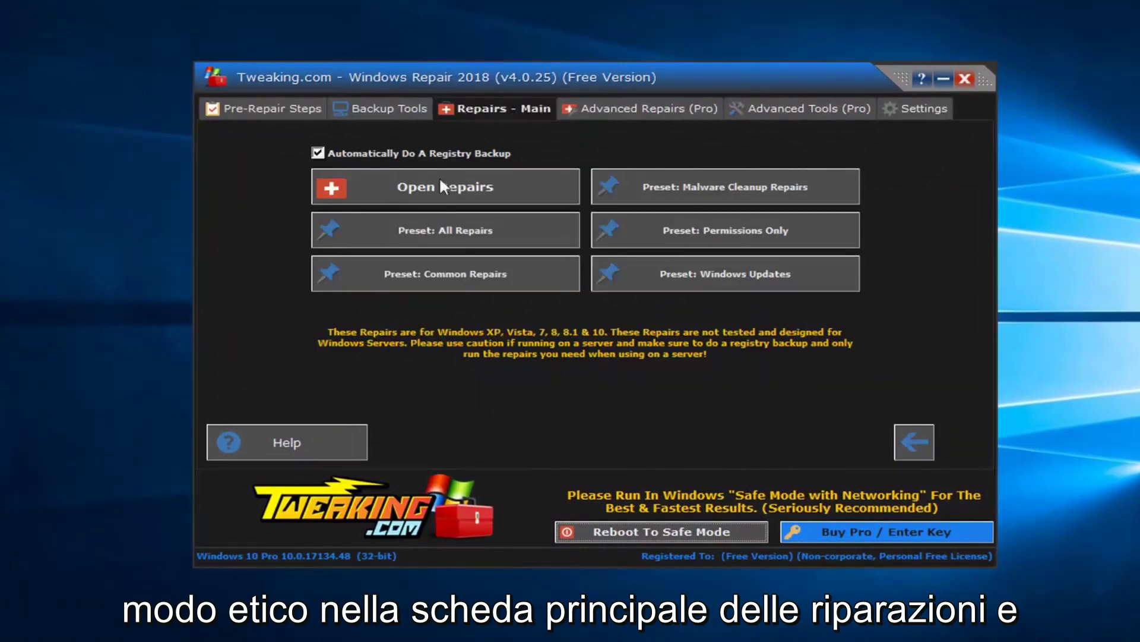
left_click(422, 187)
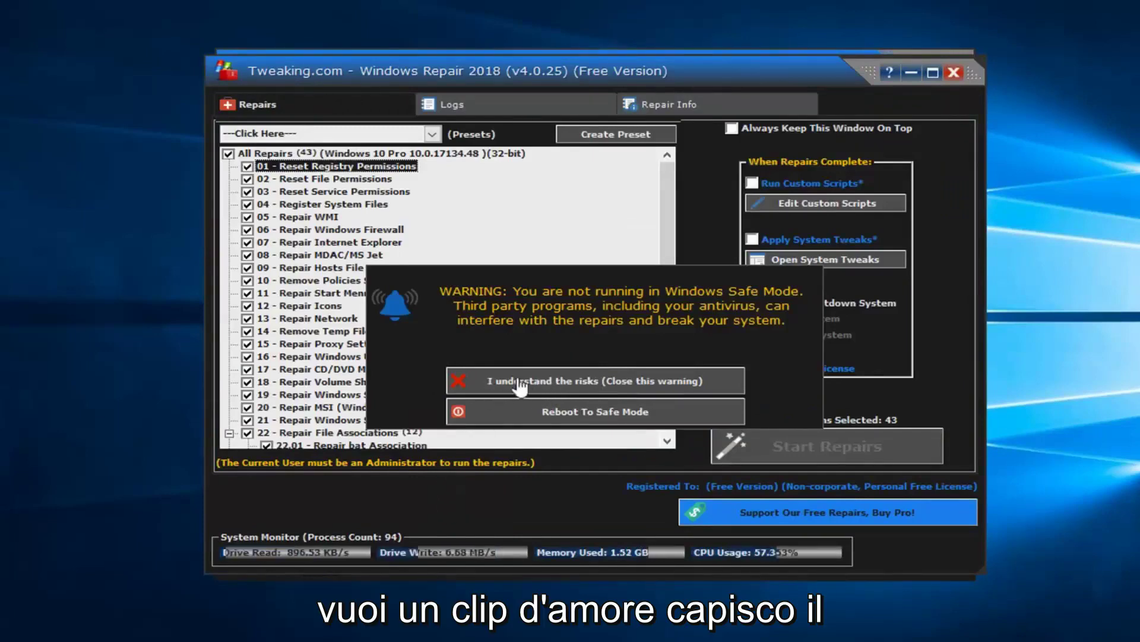
left_click(568, 379)
Step: Review the list of repairs and start them with the default selection
scroll(469, 318, "down", 7)
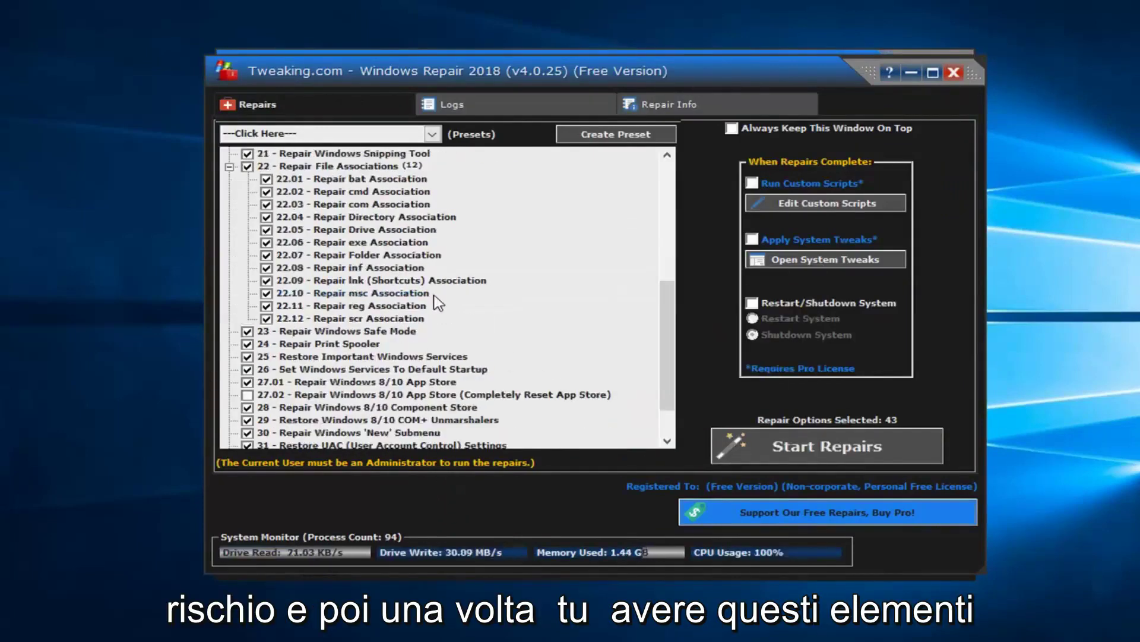
scroll(439, 303, "up", 7)
scroll(326, 217, "down", 8)
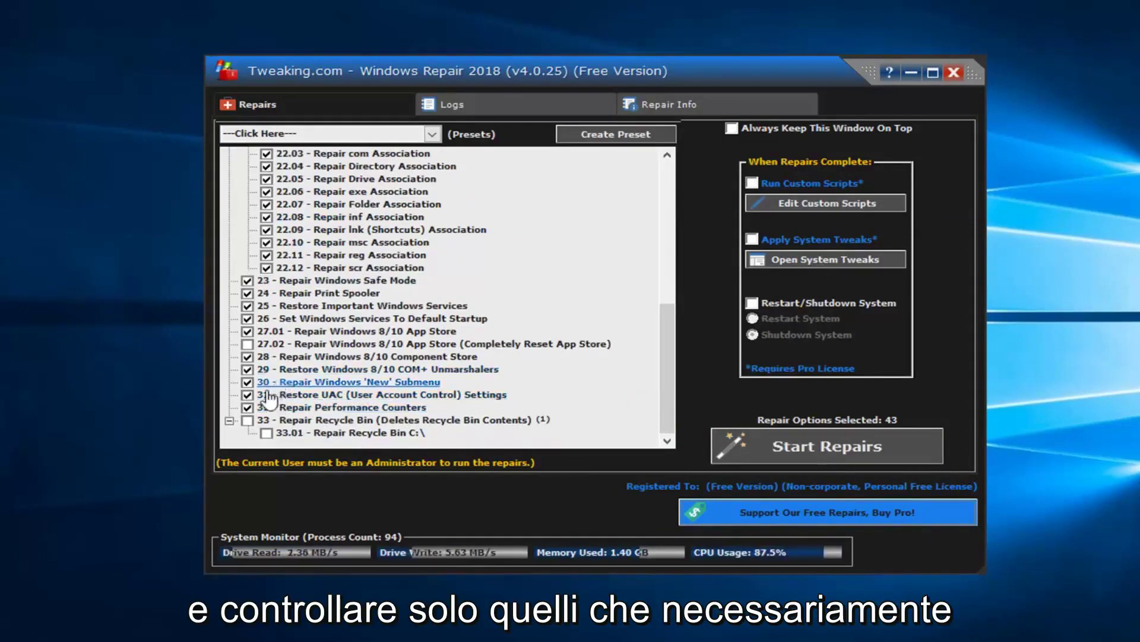
scroll(279, 386, "up", 5)
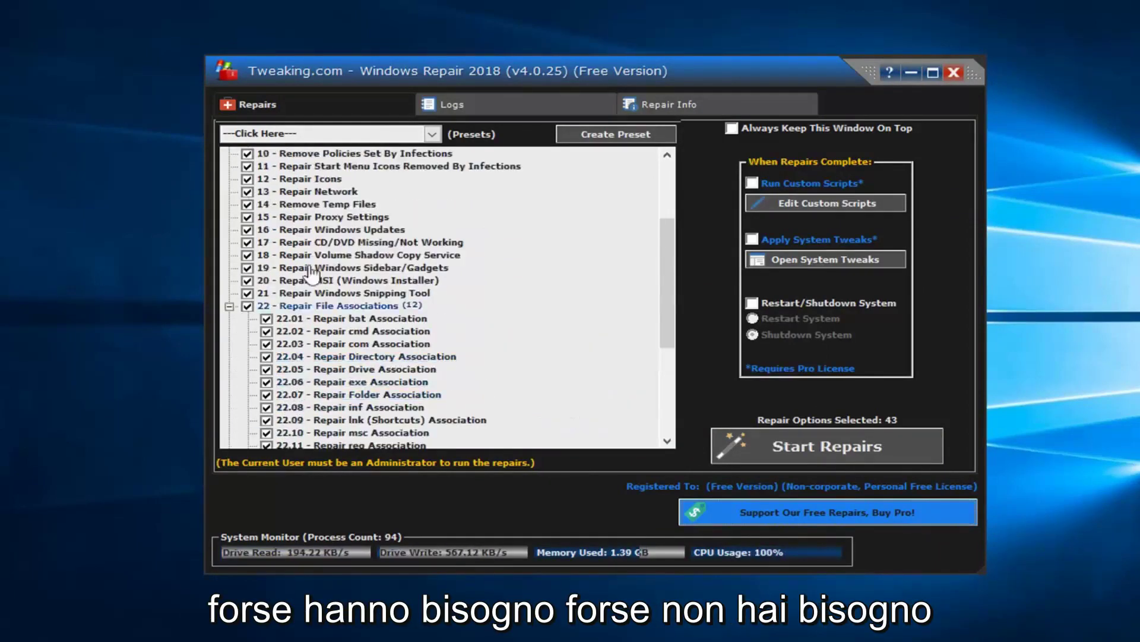
scroll(310, 273, "up", 2)
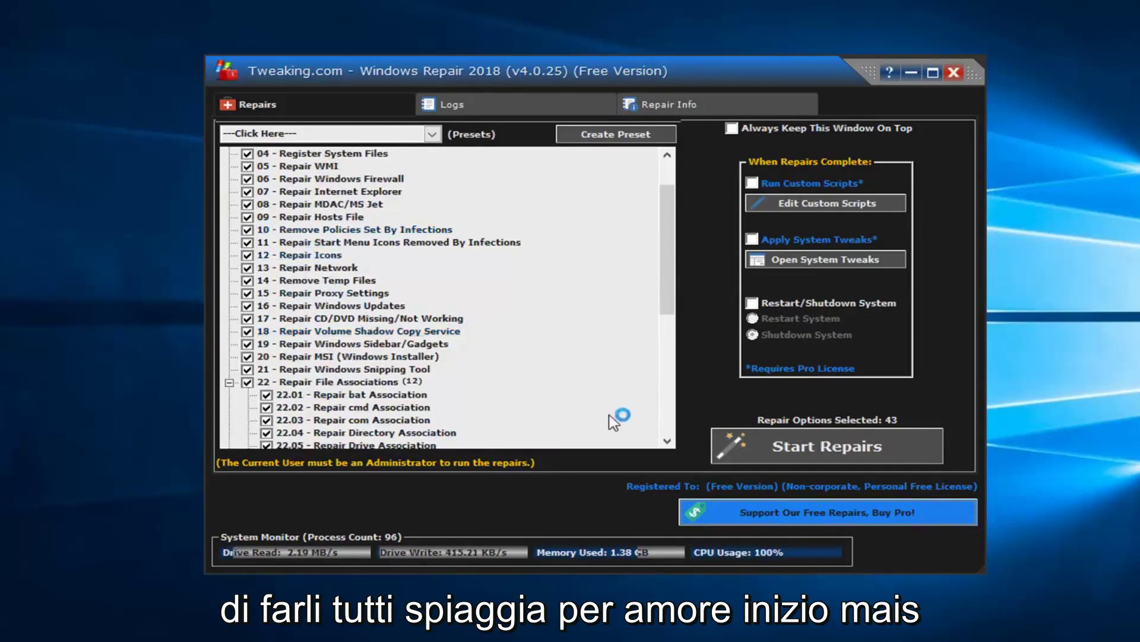
left_click(767, 438)
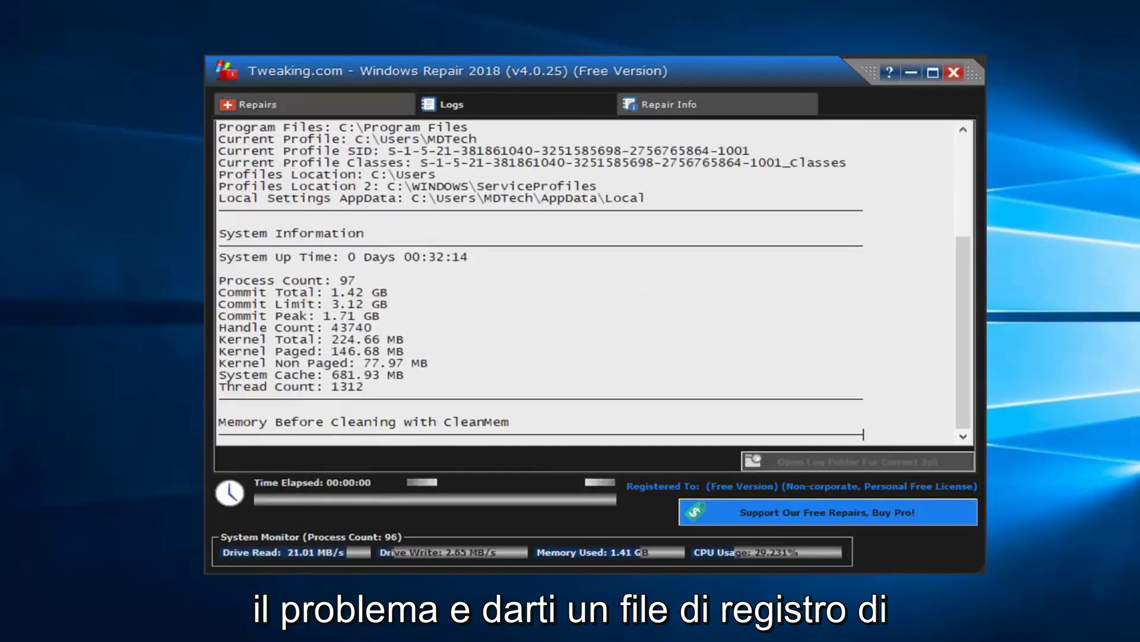